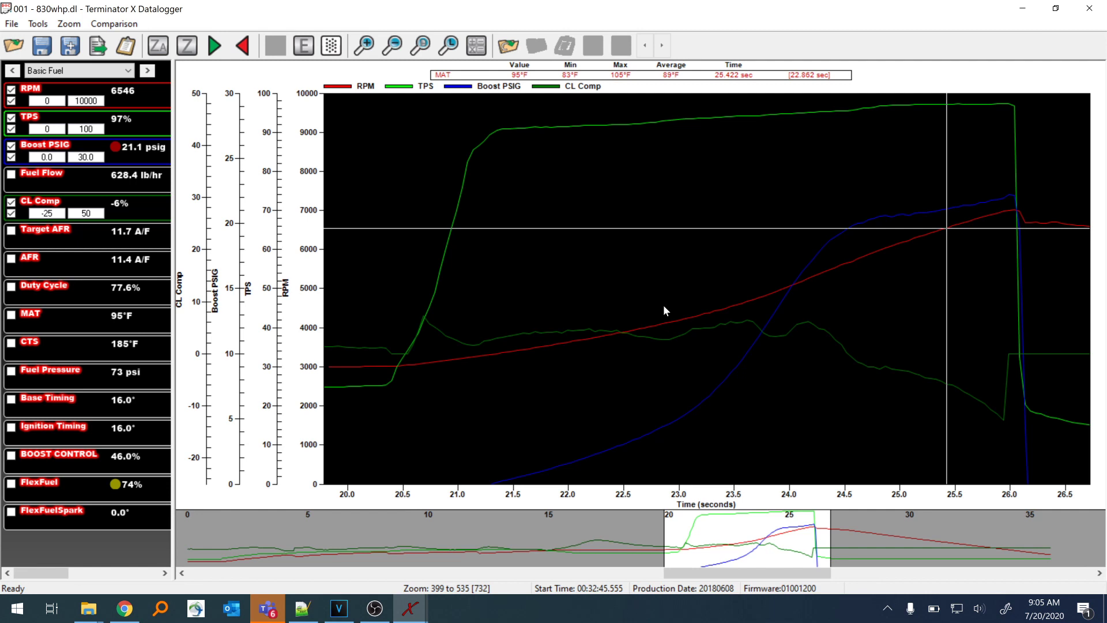
# Step: Examine boost, fuel flow, duty cycle and closed-loop compensation at several points of the pull between about 23 and 26 seconds
pyautogui.press('XF86MonBrightnessUp')
pyautogui.click(881, 276)
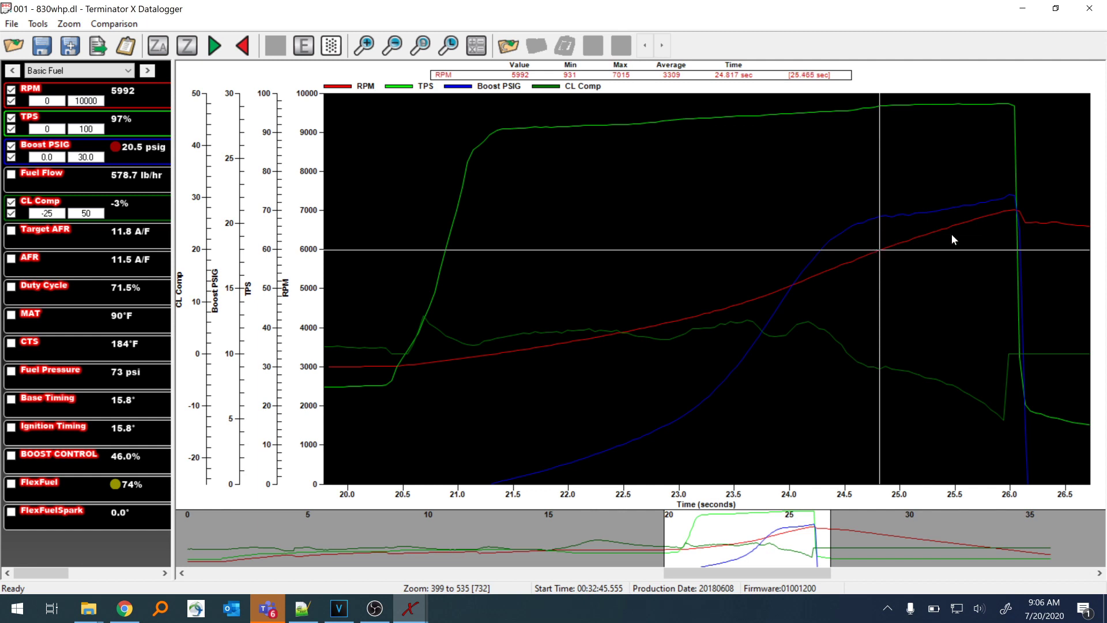
pyautogui.click(1005, 227)
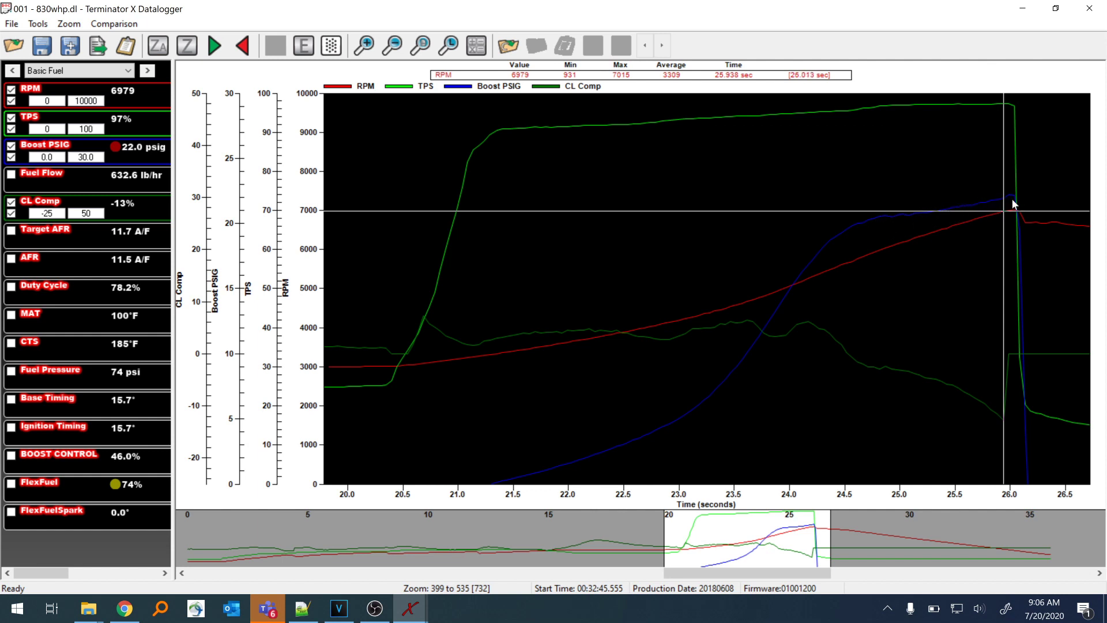
pyautogui.click(885, 238)
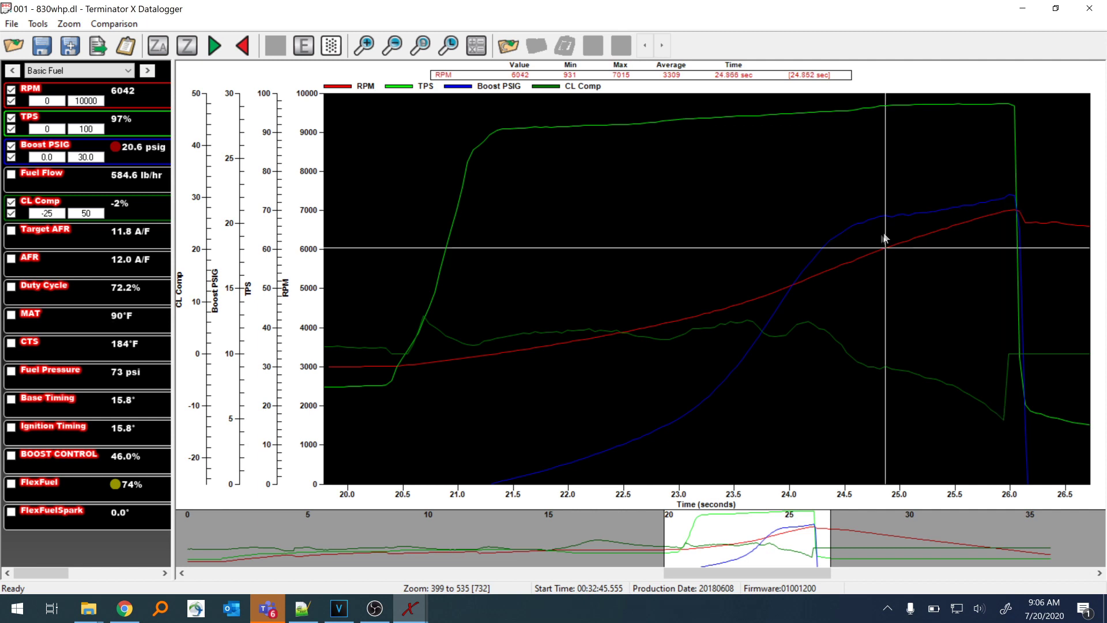
pyautogui.click(847, 249)
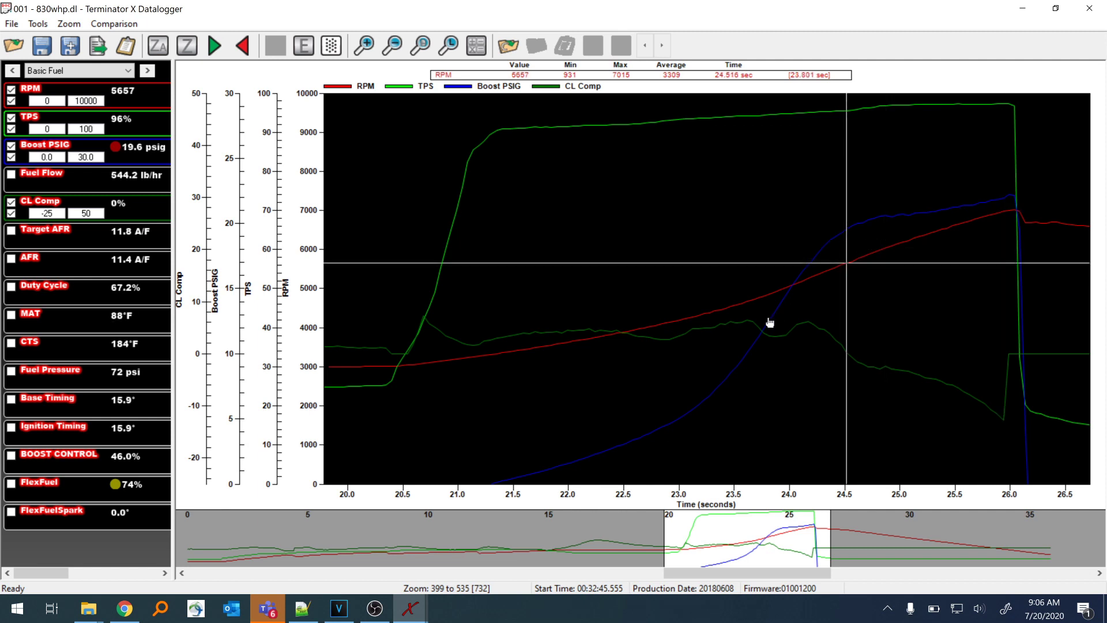
pyautogui.click(683, 376)
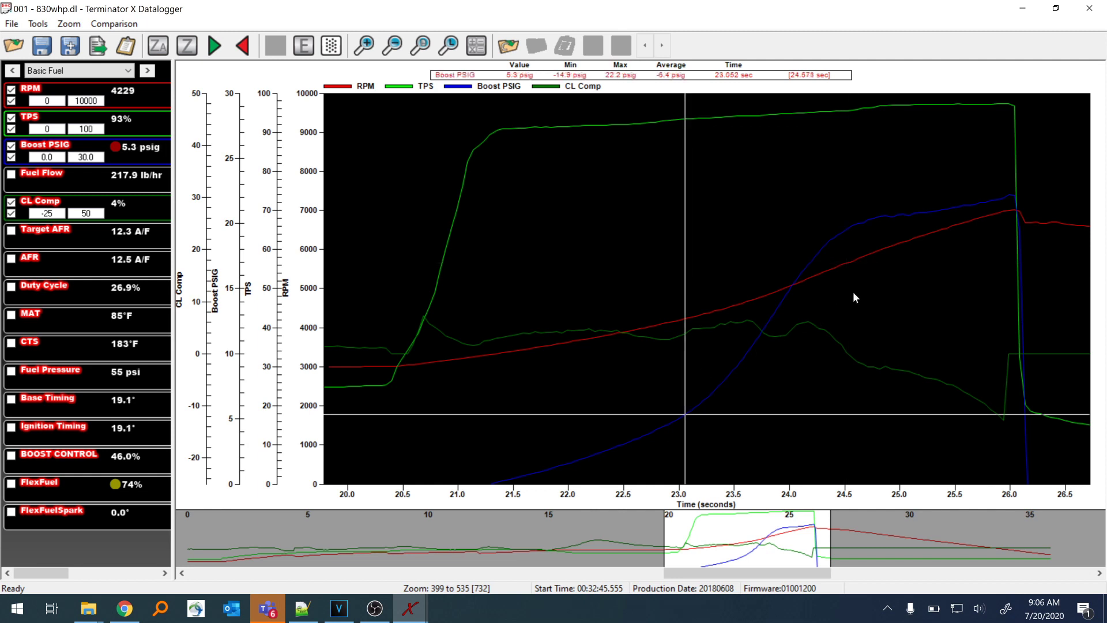
pyautogui.click(868, 268)
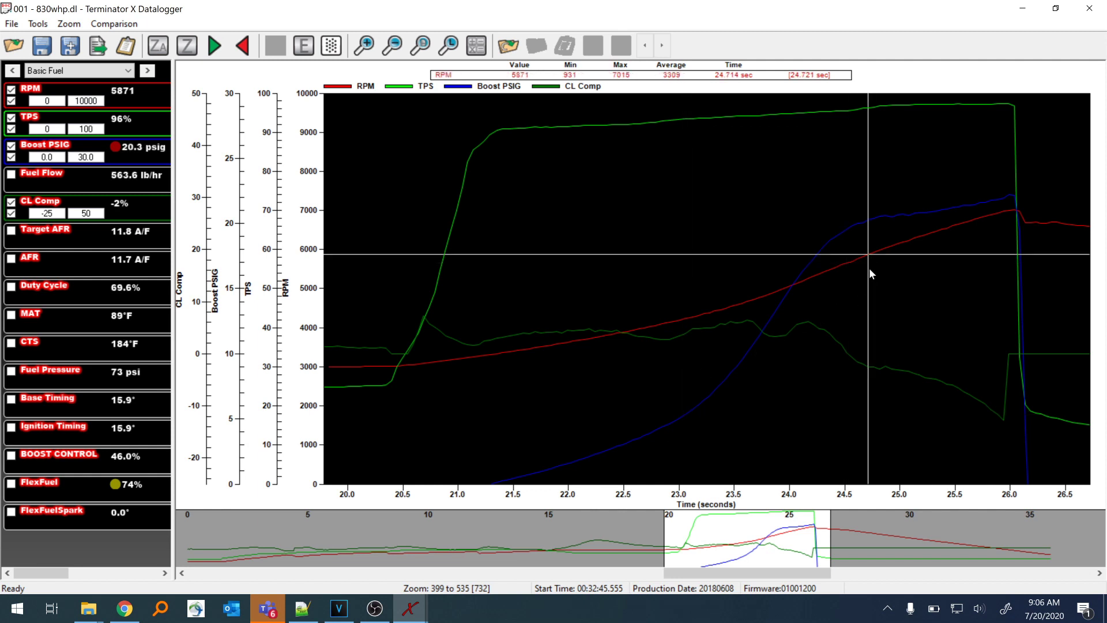
pyautogui.click(1007, 243)
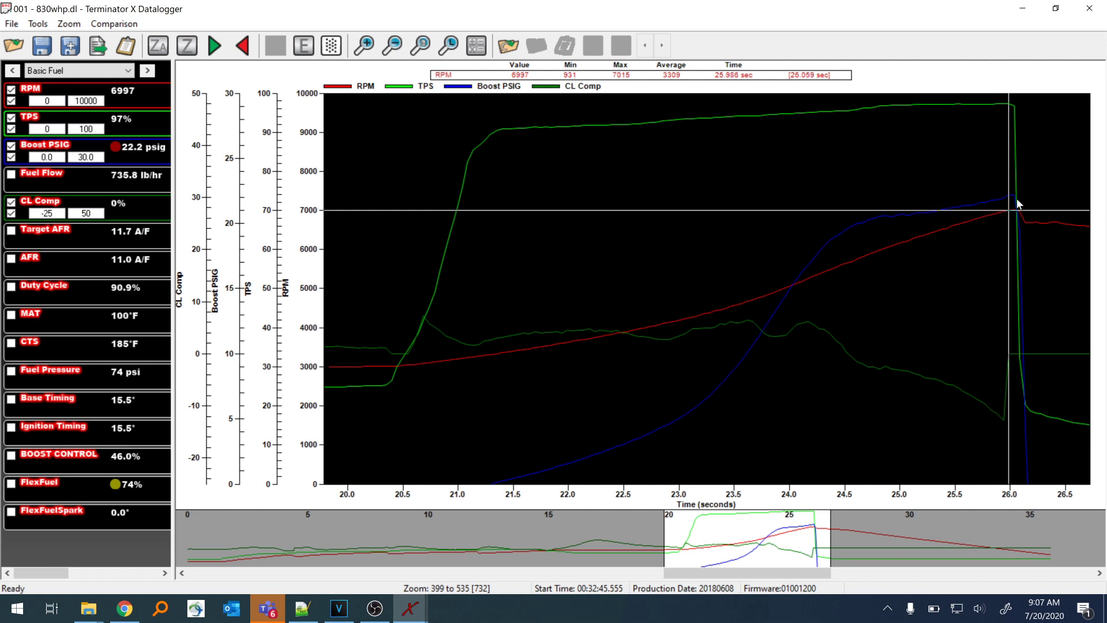
pyautogui.click(997, 203)
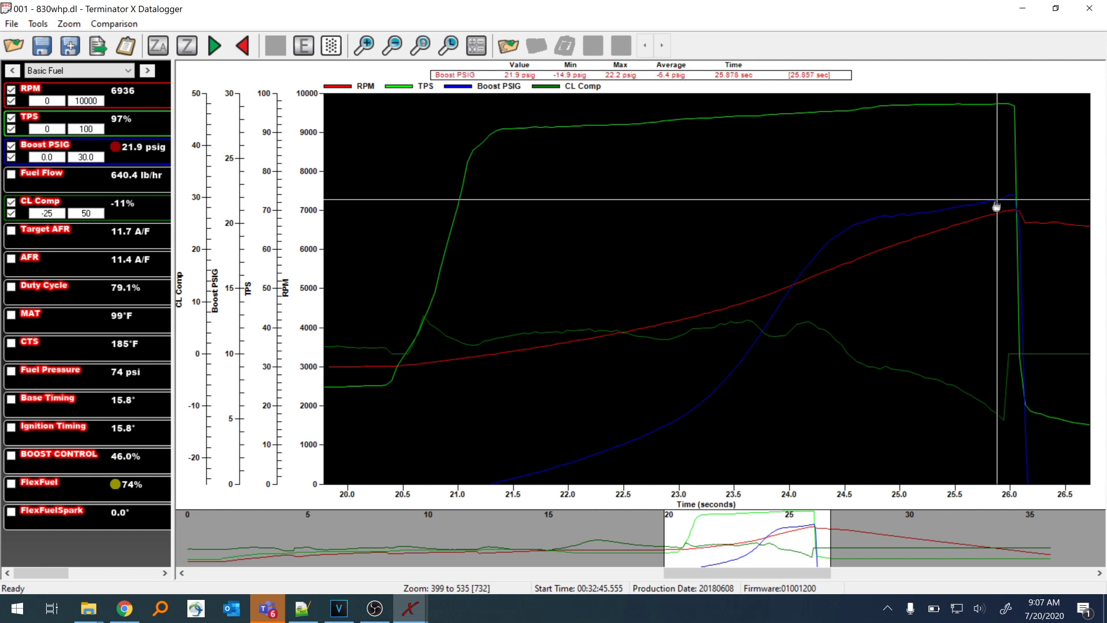
pyautogui.click(988, 231)
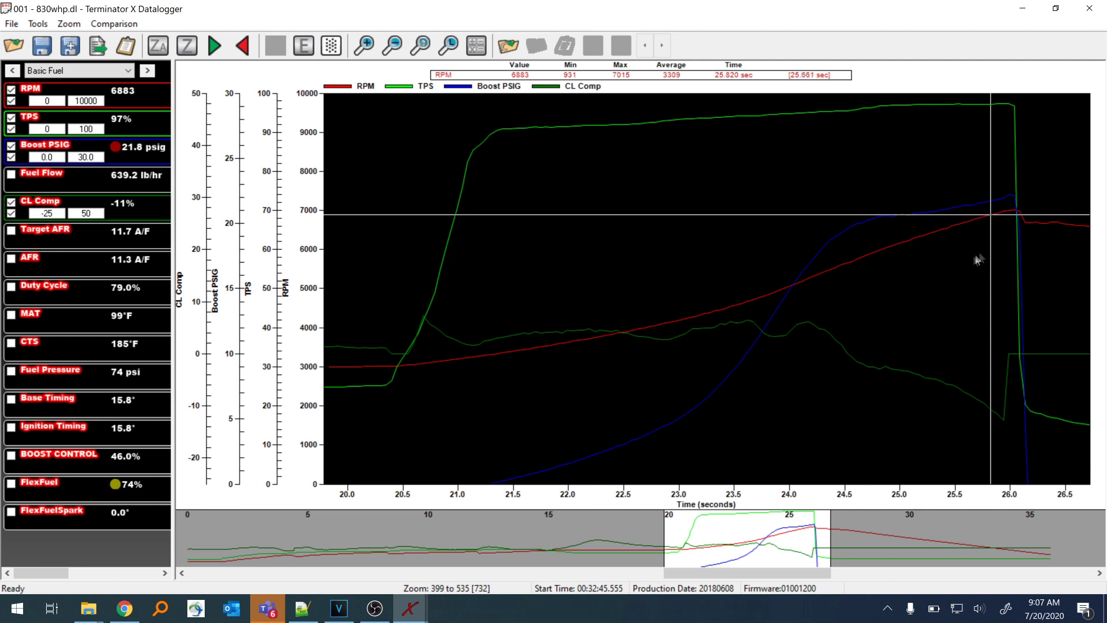
# Step: Switch the displayed channel group from Basic Fuel to Sensors and place the graph cursor at about 22.85 seconds
pyautogui.click(56, 70)
pyautogui.click(47, 87)
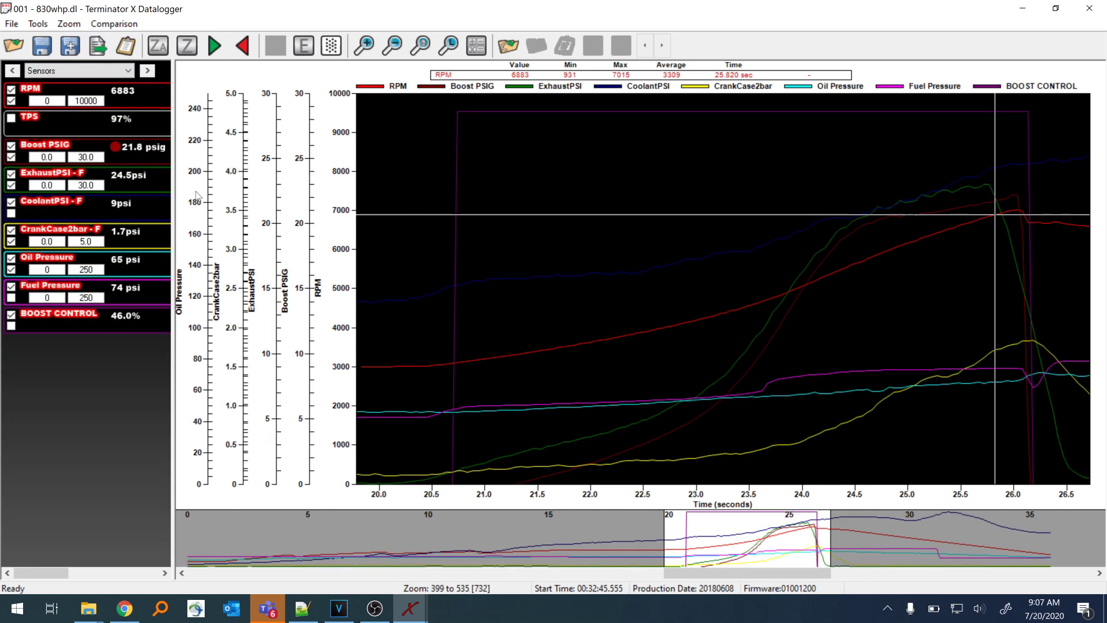
pyautogui.click(682, 385)
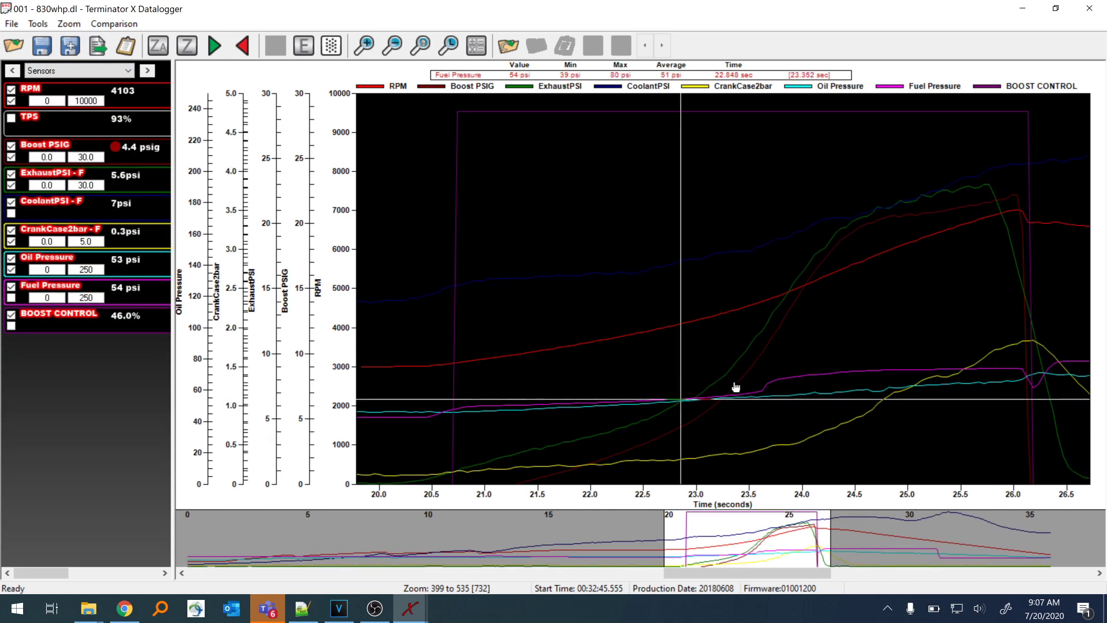
# Step: Advance the cursor sample by sample to about 23.57 seconds, following exhaust pressure against boost as it builds
pyautogui.press('Right')
pyautogui.press('Right')
pyautogui.press('Right')
pyautogui.press('Right')
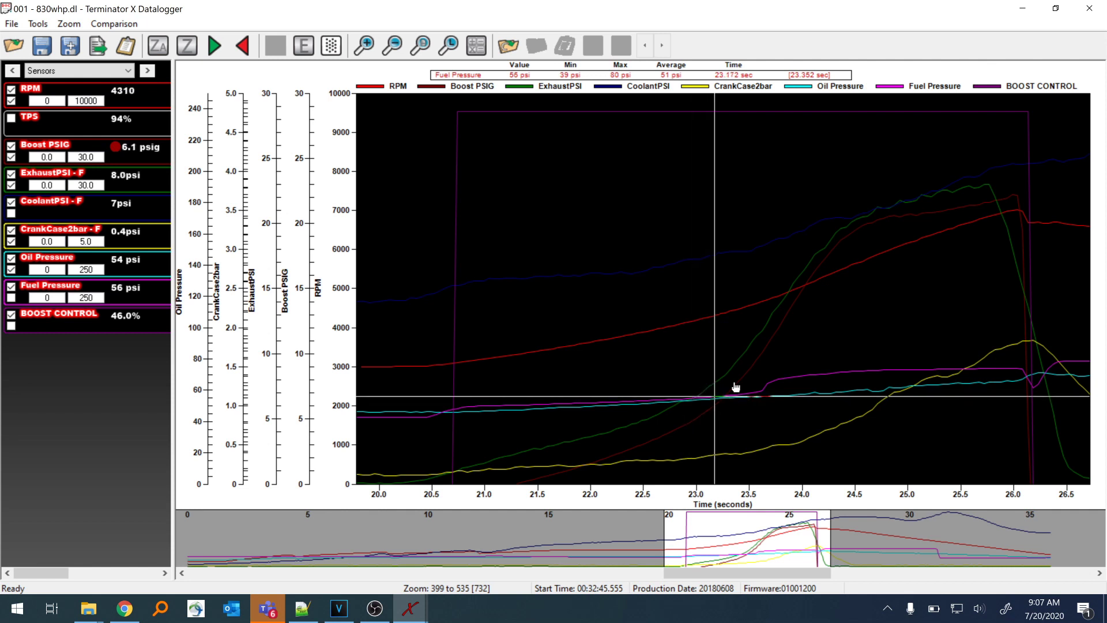
pyautogui.press('Right')
pyautogui.press('Right')
pyautogui.press('Right')
pyautogui.press('Right')
pyautogui.press('Right')
pyautogui.press('Right')
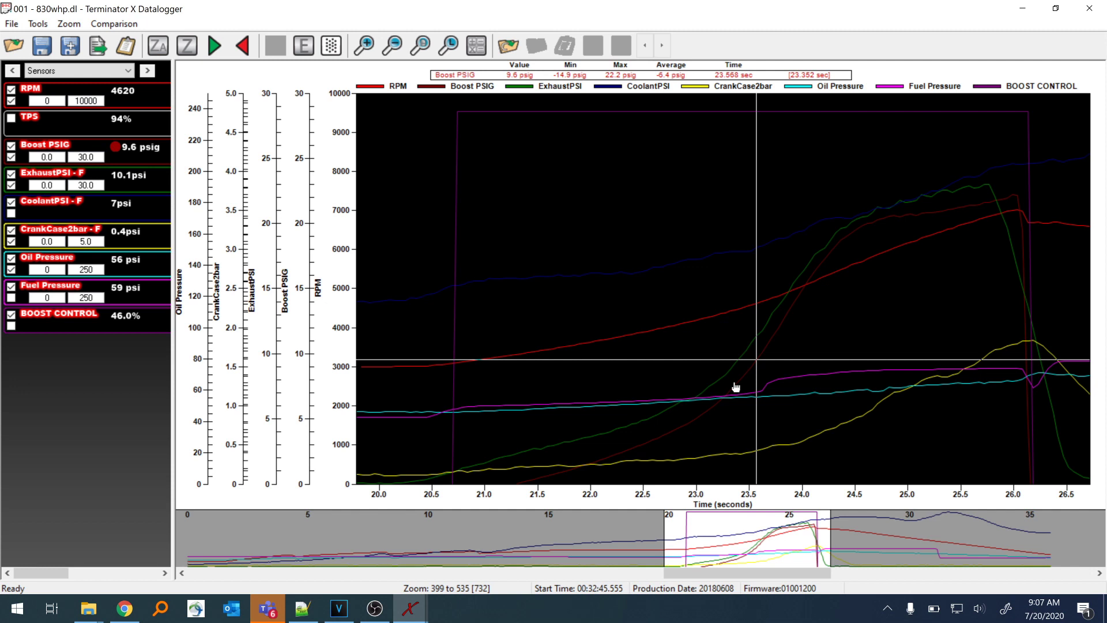
# Step: Compare exhaust pressure with boost at individual samples around 23.6 seconds, moving on to about 23.82 seconds
pyautogui.press('Right')
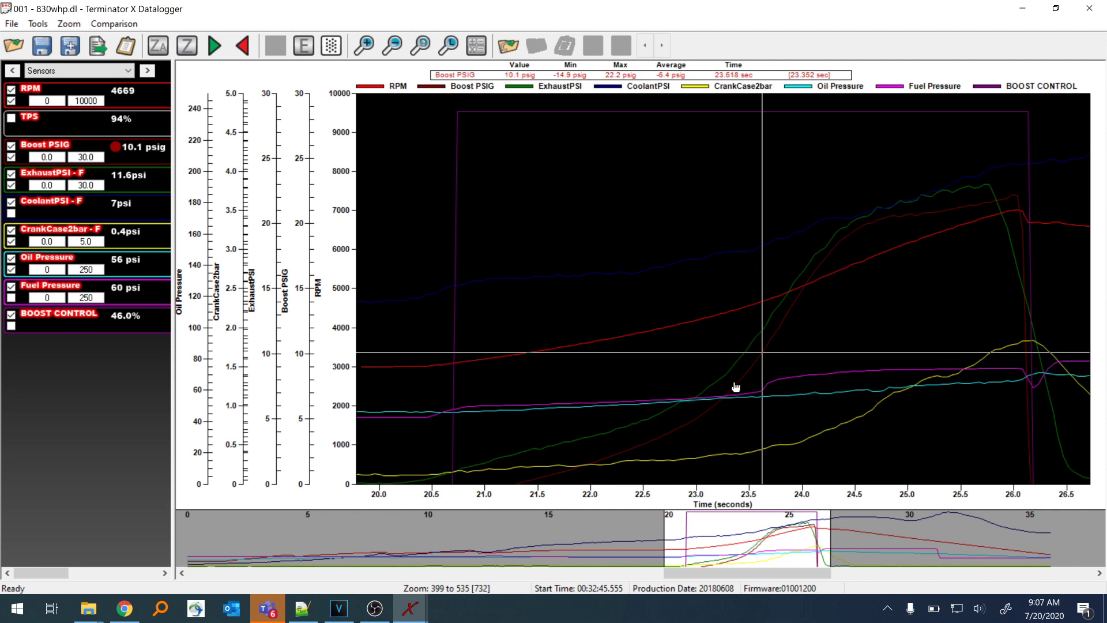
pyautogui.press('Left')
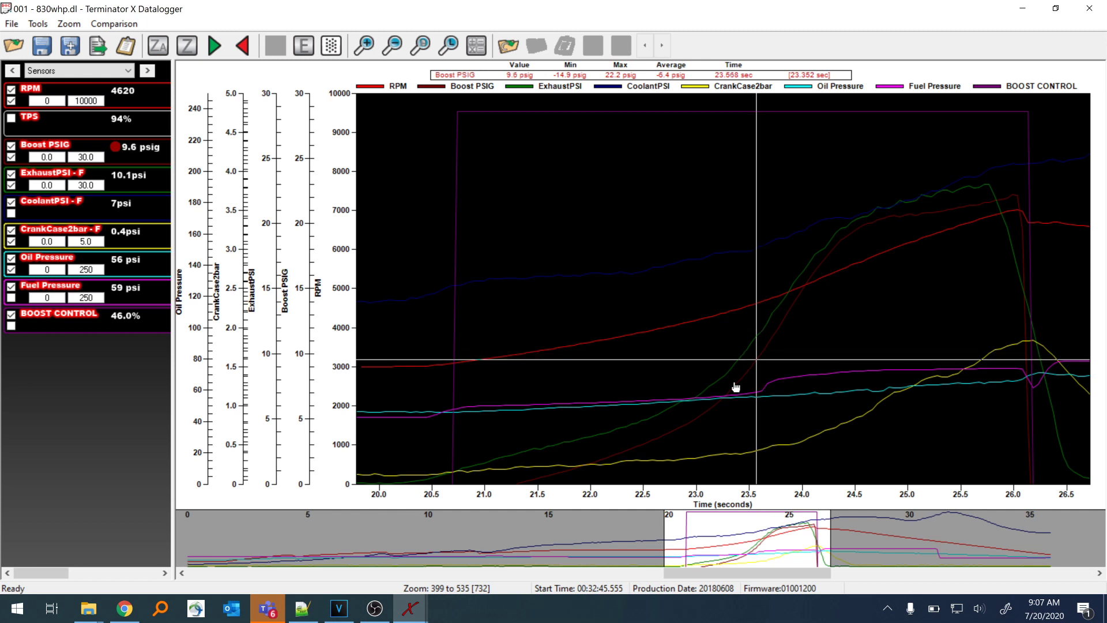
pyautogui.press('Right')
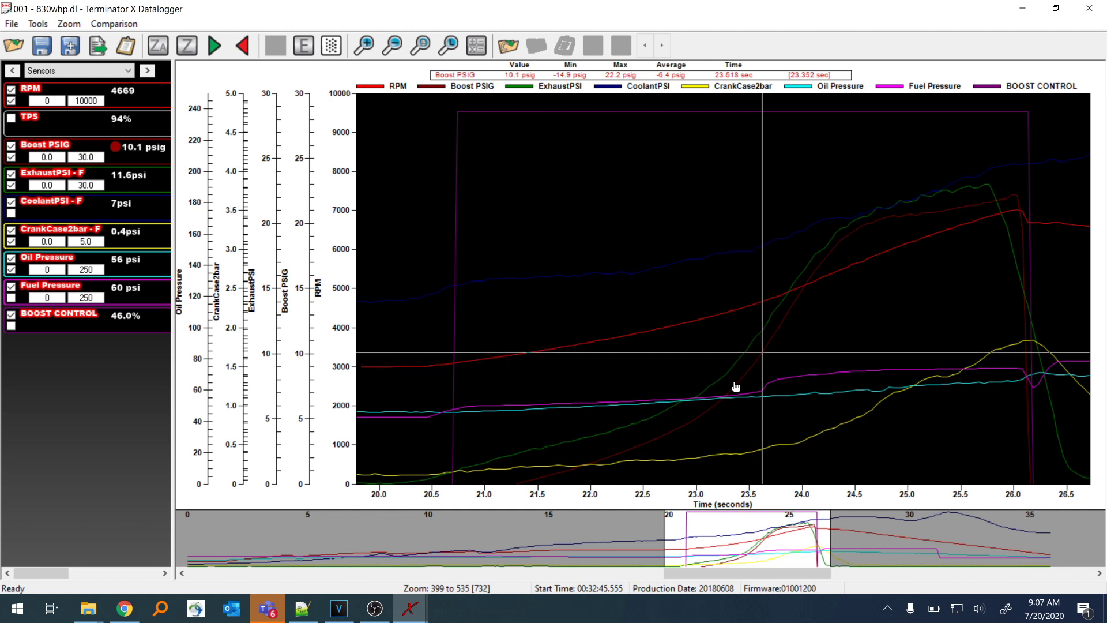
pyautogui.press('Right')
pyautogui.press('Right')
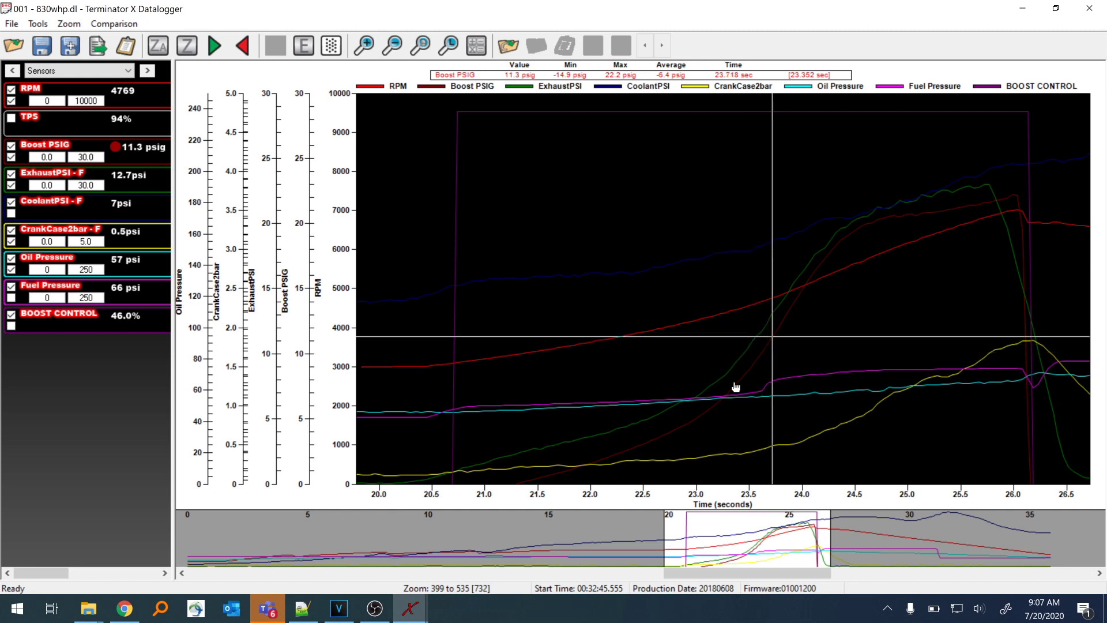
pyautogui.press('Right')
pyautogui.press('Right')
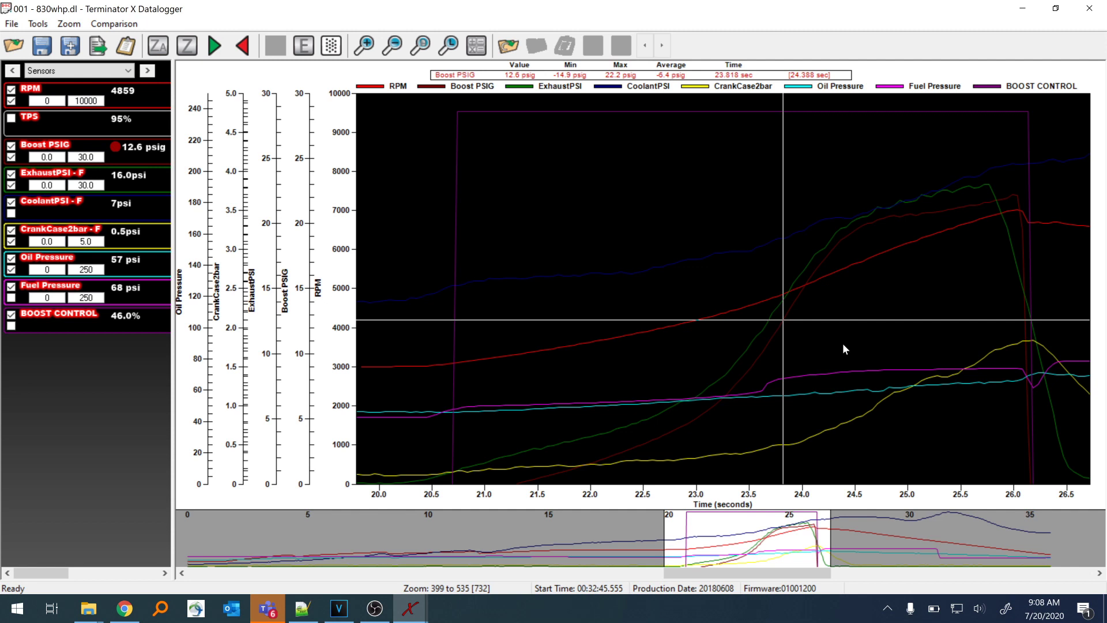
# Step: Examine the exhaust, boost and fuel pressure readings at successive points from about 24.2 to 25.3 seconds
pyautogui.click(824, 341)
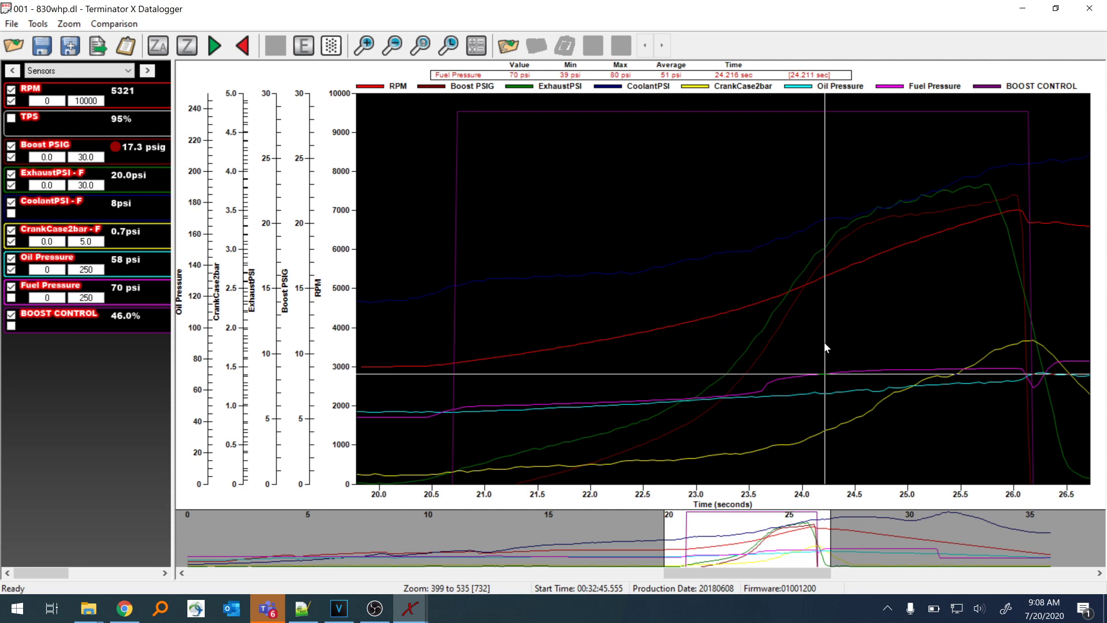
pyautogui.click(860, 327)
pyautogui.click(896, 322)
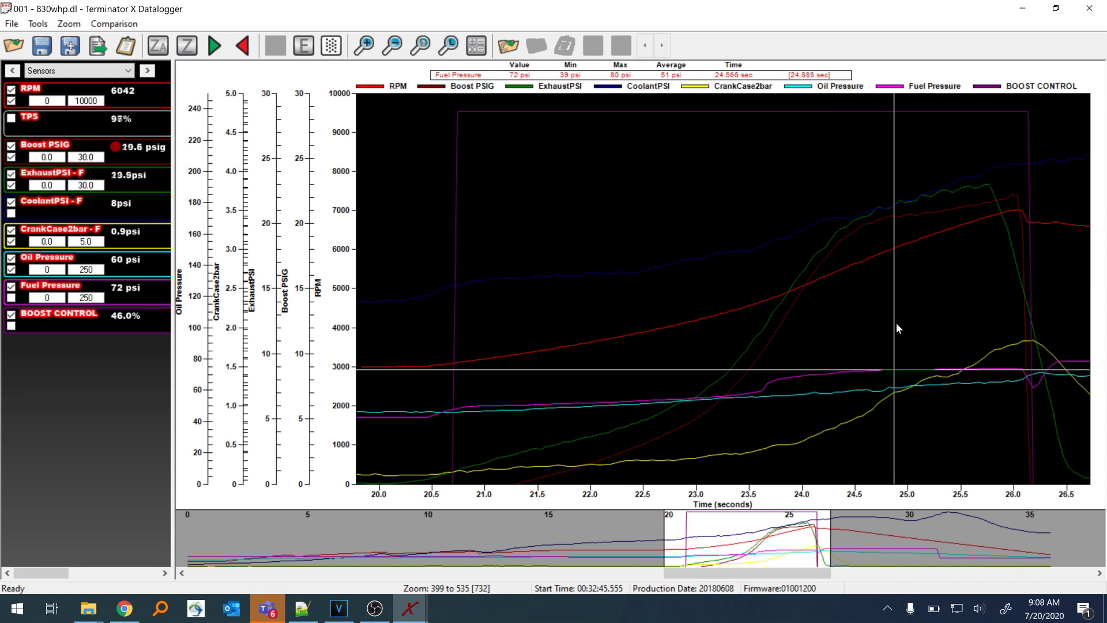
pyautogui.click(916, 326)
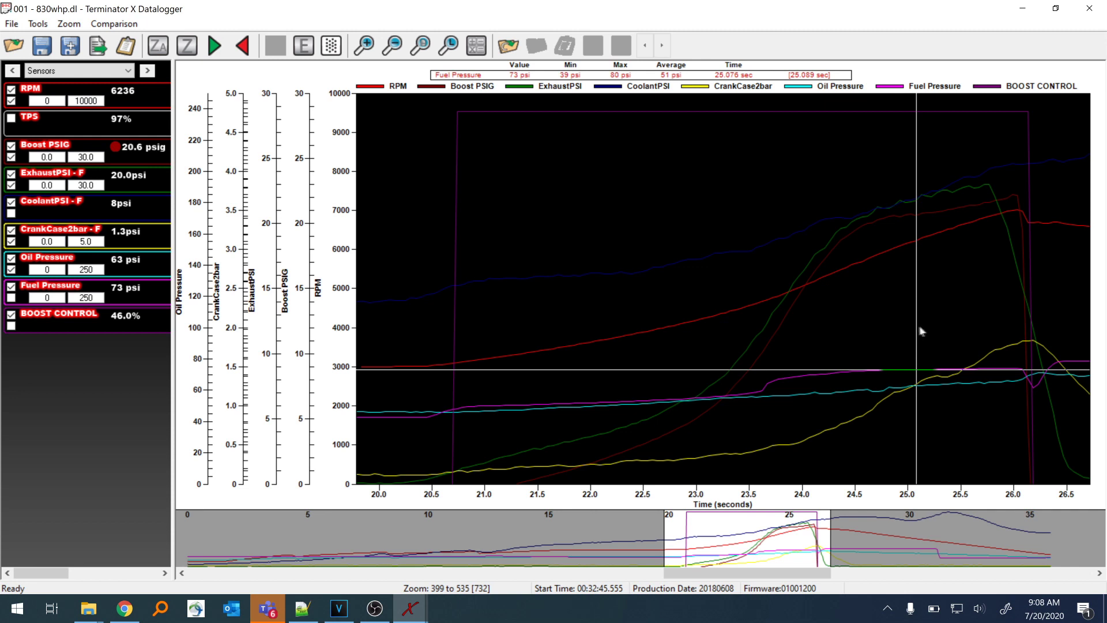
pyautogui.click(936, 326)
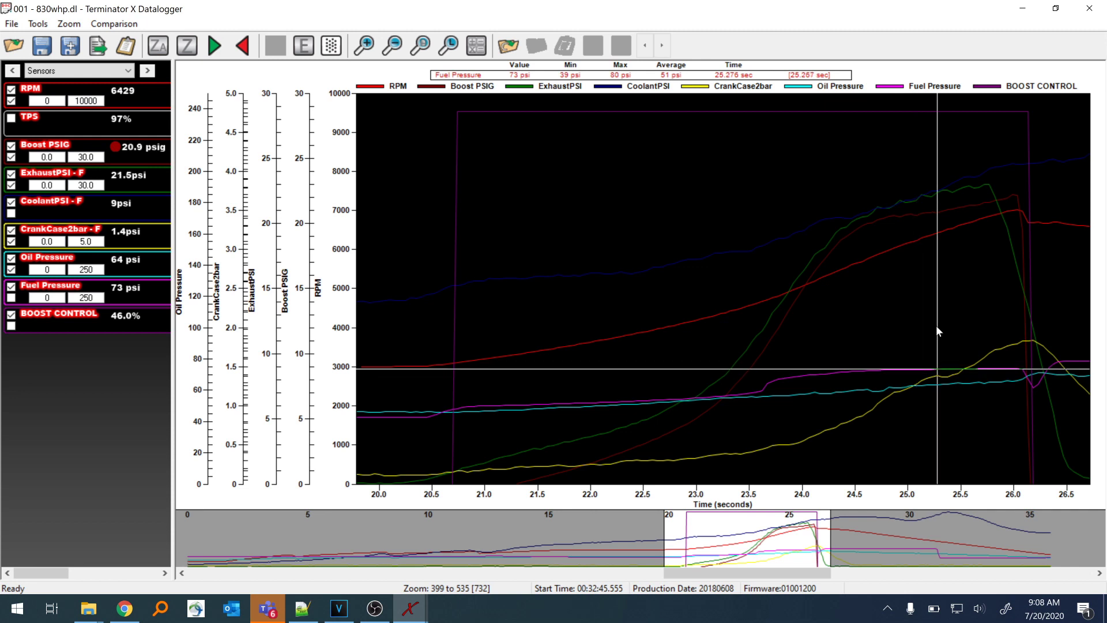
# Step: Recheck exhaust pressure relative to boost at about 23.9 seconds and at points from 25.0 to 25.5 seconds
pyautogui.click(791, 341)
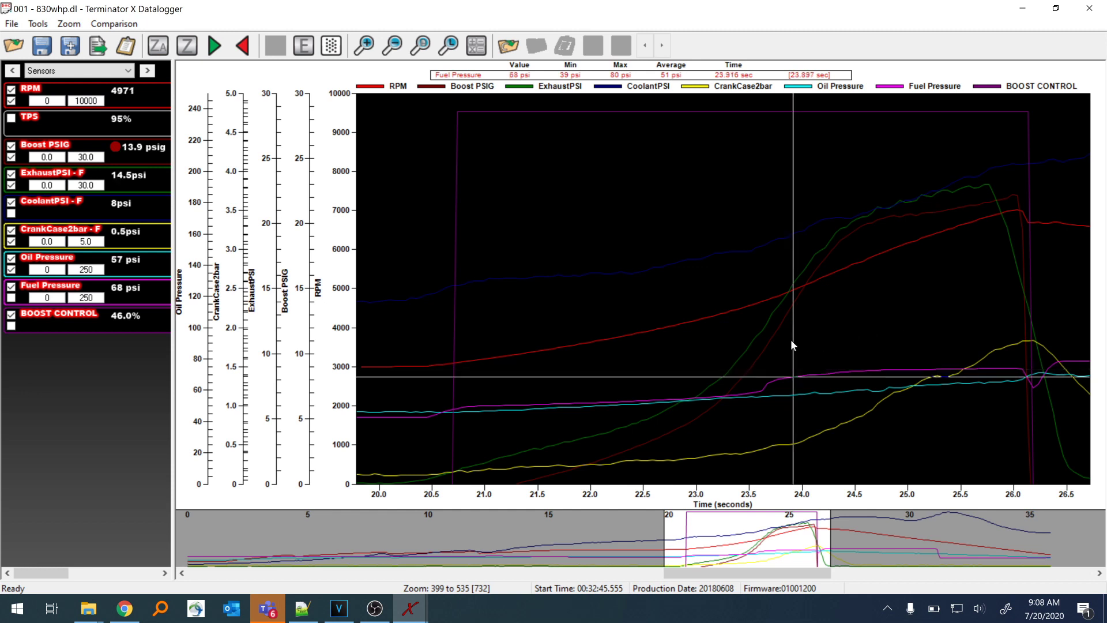
pyautogui.click(909, 350)
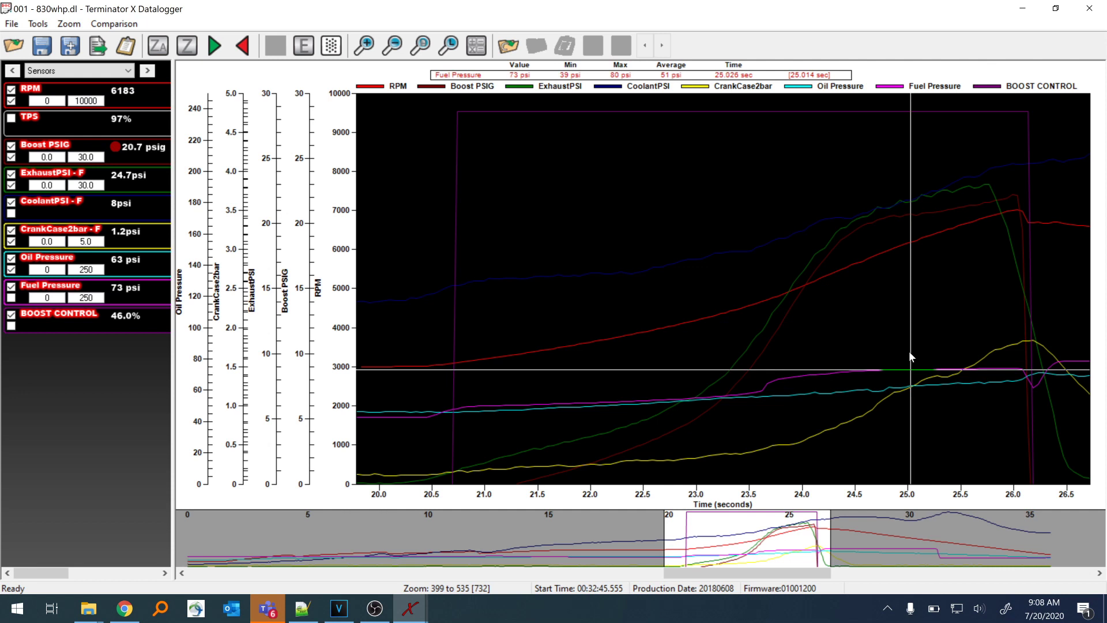
pyautogui.click(953, 347)
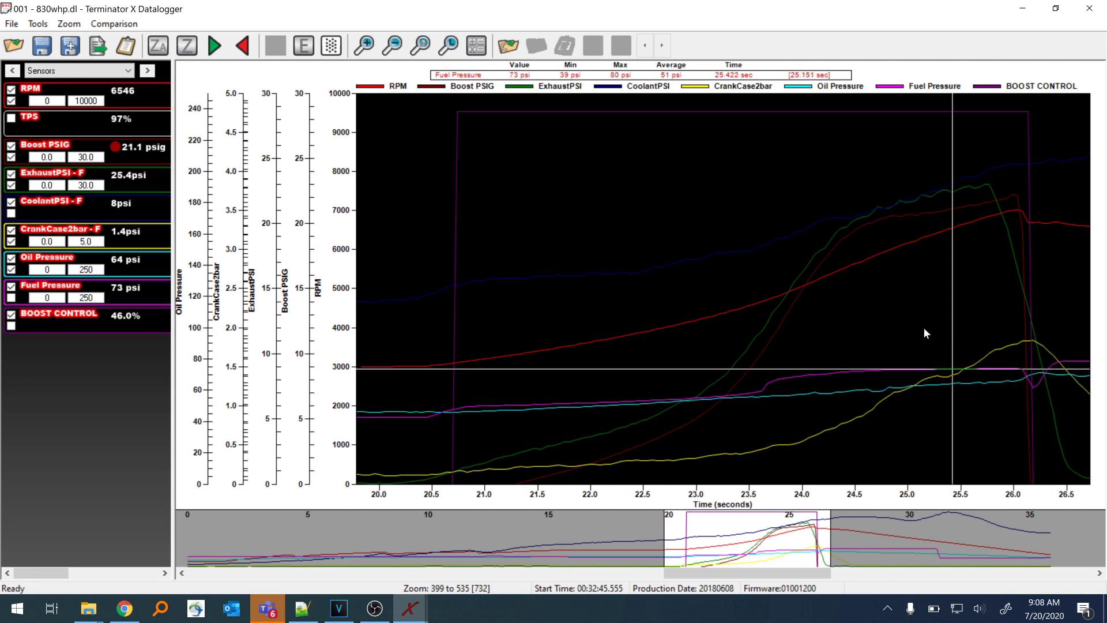
pyautogui.moveTo(923, 327); pyautogui.dragTo(963, 303)
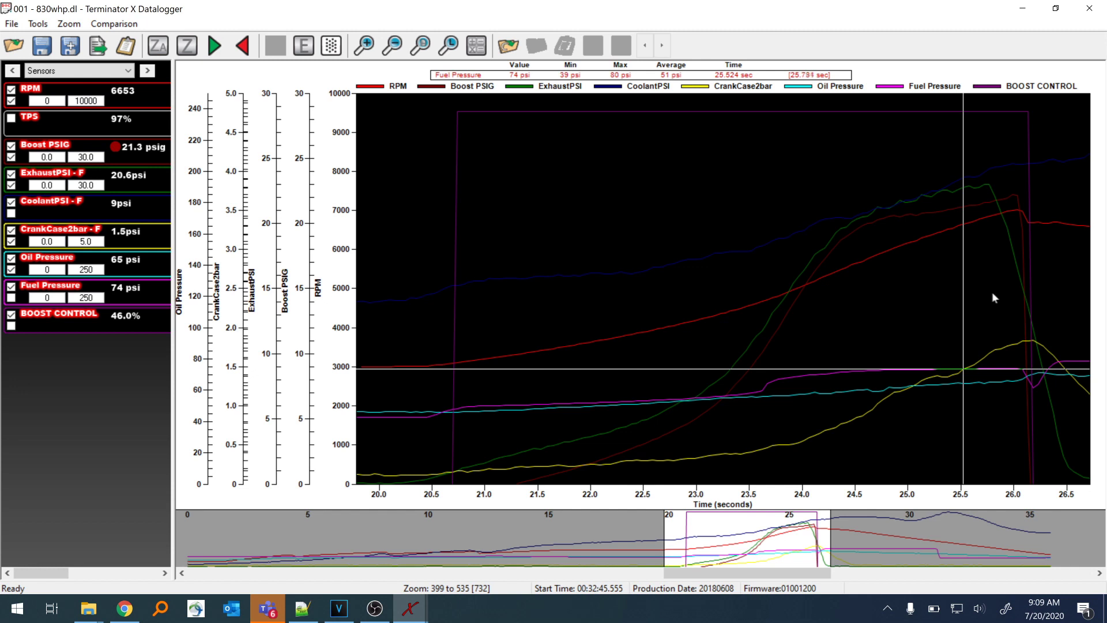
# Step: Inspect the sensor readings near the end of the pull, between about 25.4 and 26 seconds
pyautogui.click(995, 294)
pyautogui.click(951, 297)
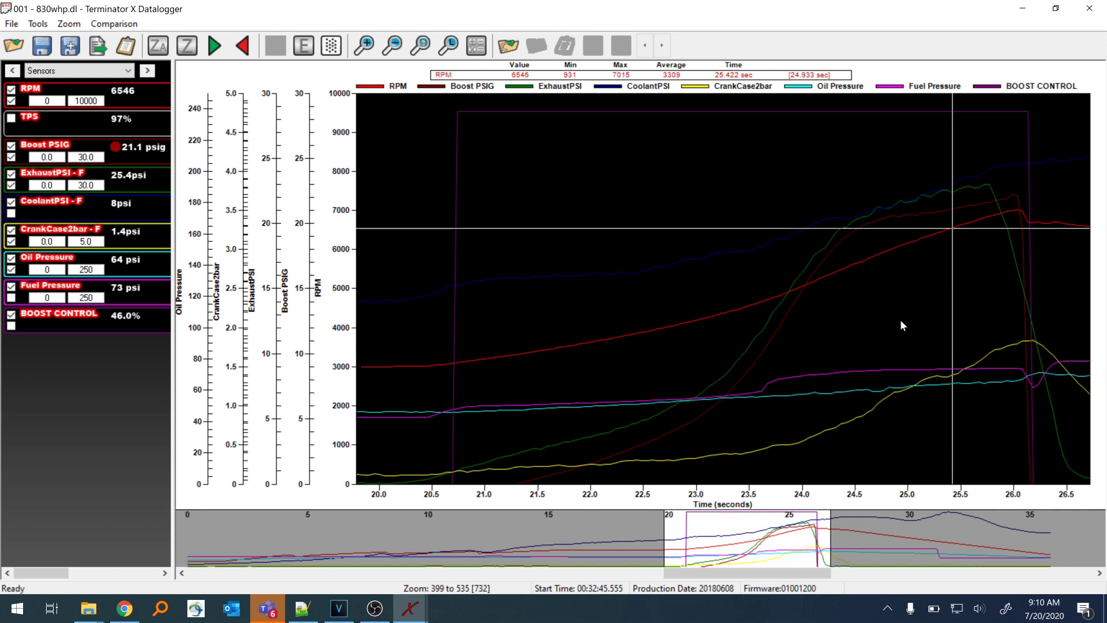
pyautogui.click(979, 313)
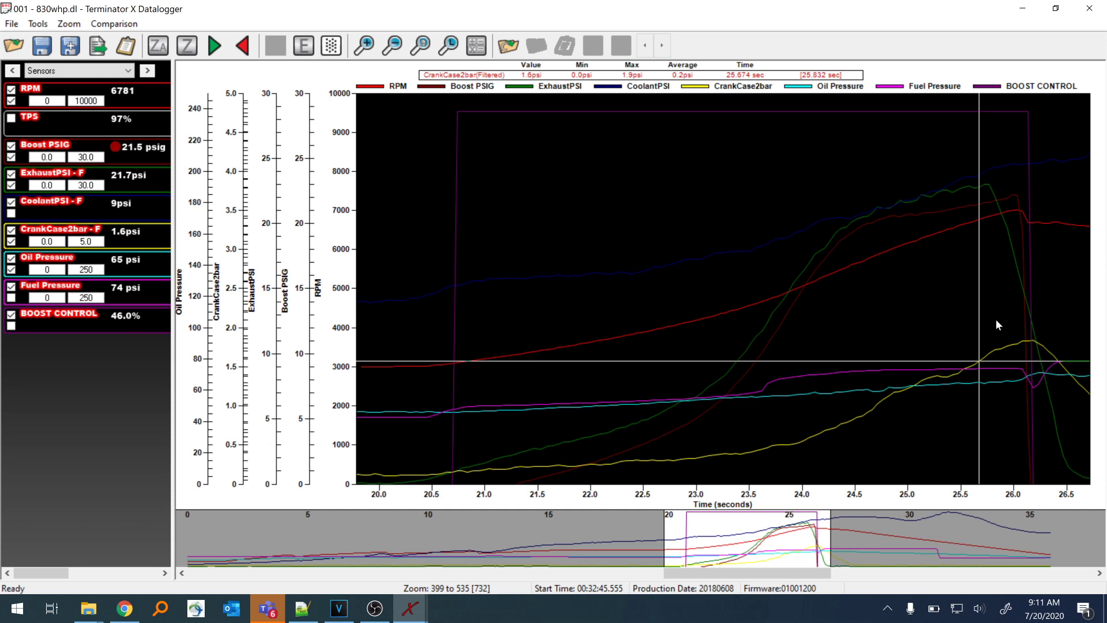
pyautogui.click(1011, 324)
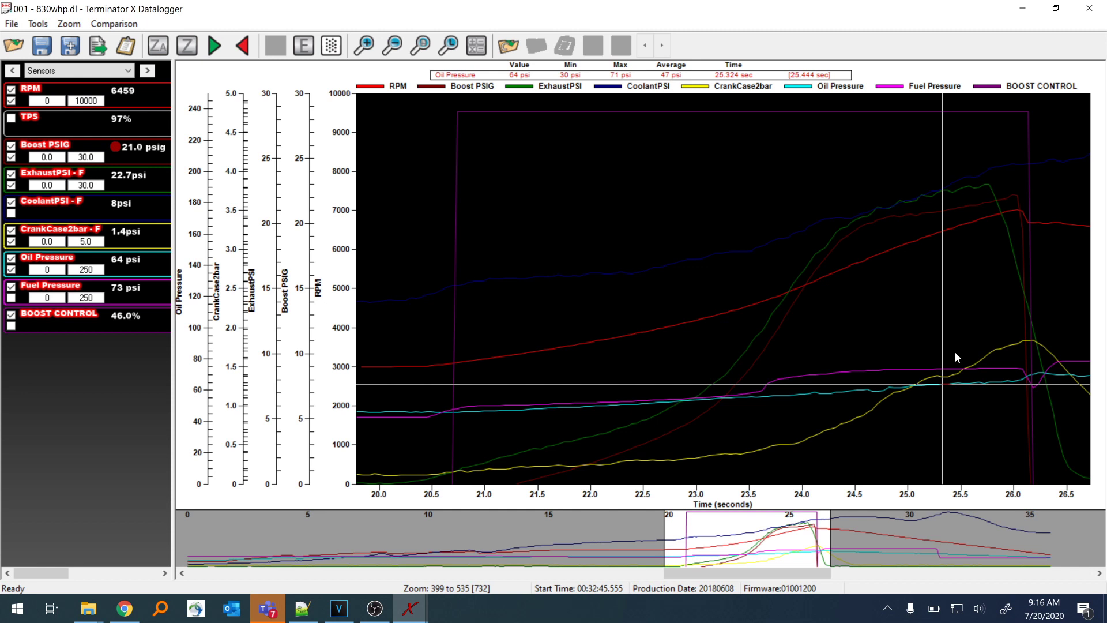
# Step: Trace the pressure channels backward from about 23.7 seconds to the start of the pull at about 20.4 seconds
pyautogui.click(769, 403)
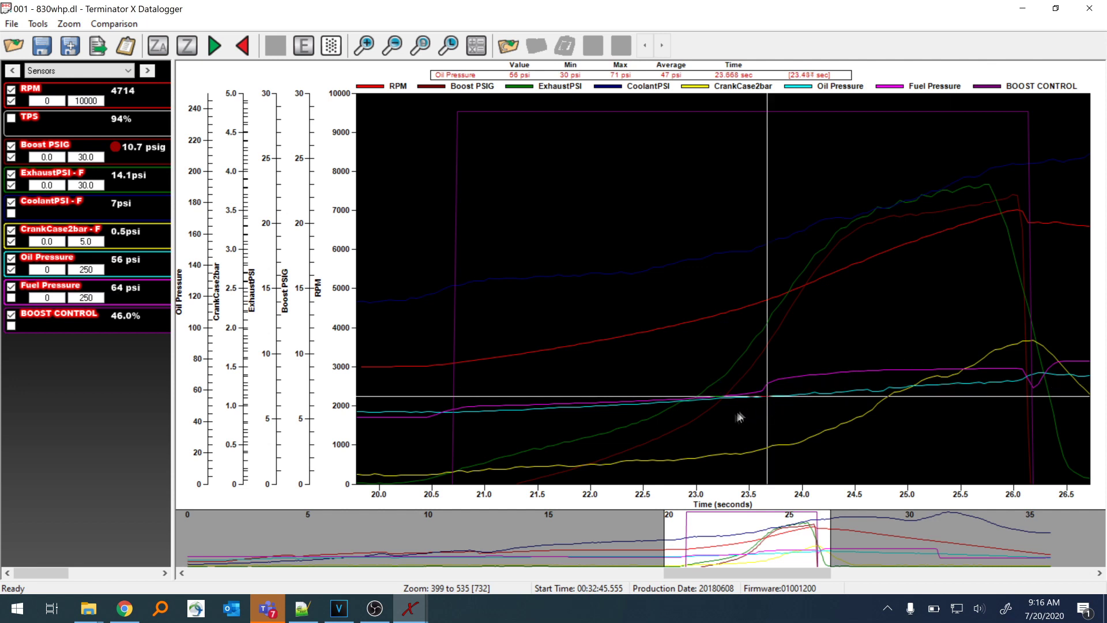
pyautogui.click(600, 435)
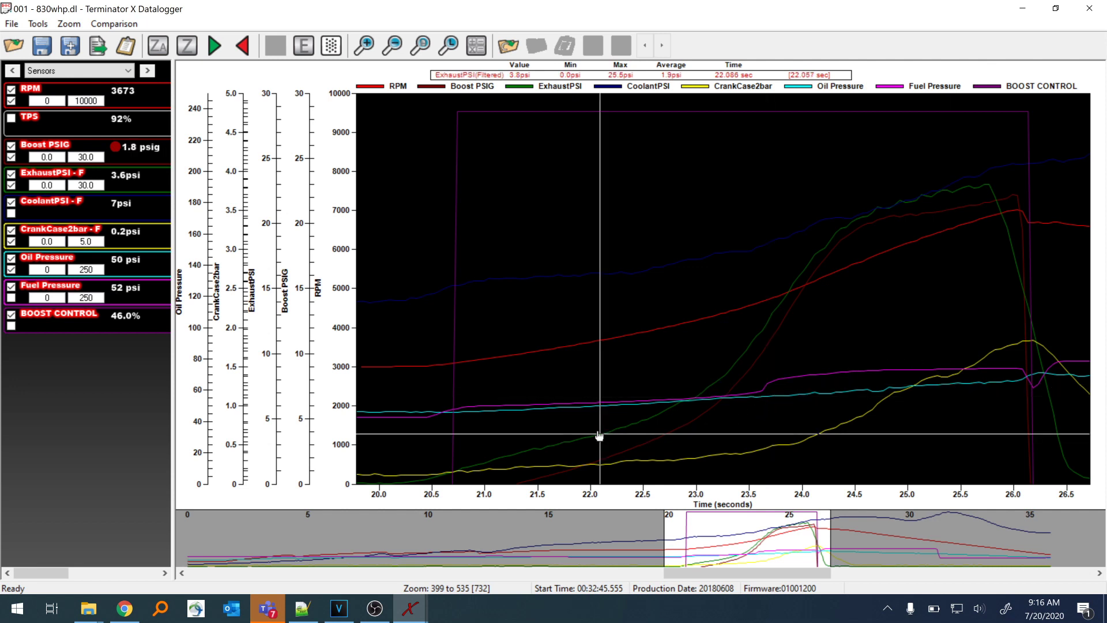
pyautogui.click(495, 439)
pyautogui.click(427, 447)
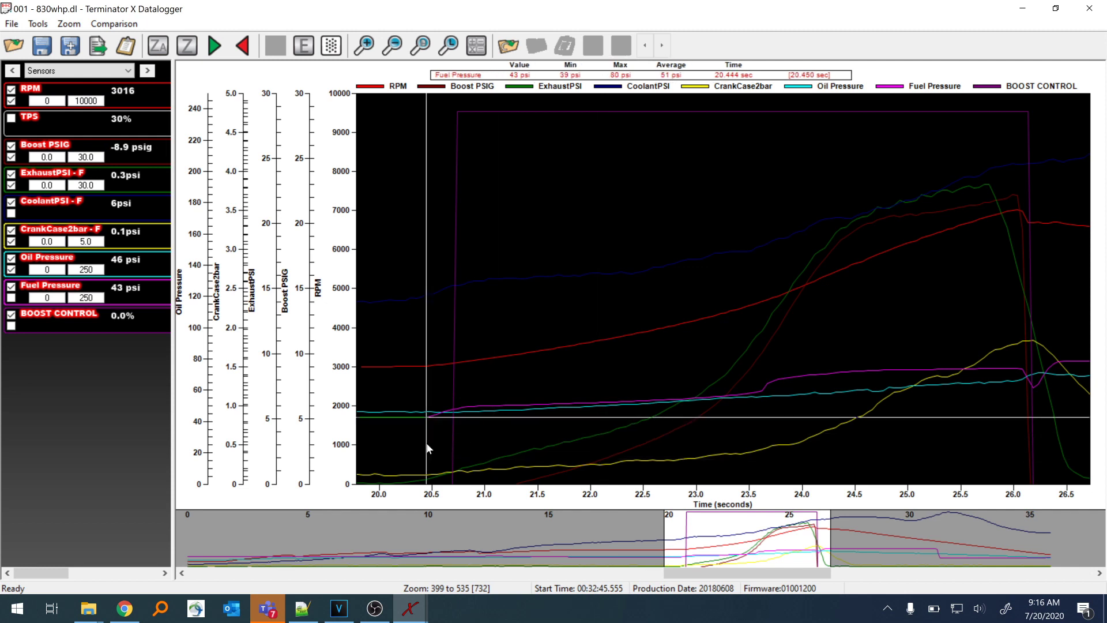
# Step: Examine the crankcase pressure curve at about 24.0 and 23.7 seconds and near the end of the pull at 25.7 seconds
pyautogui.click(800, 441)
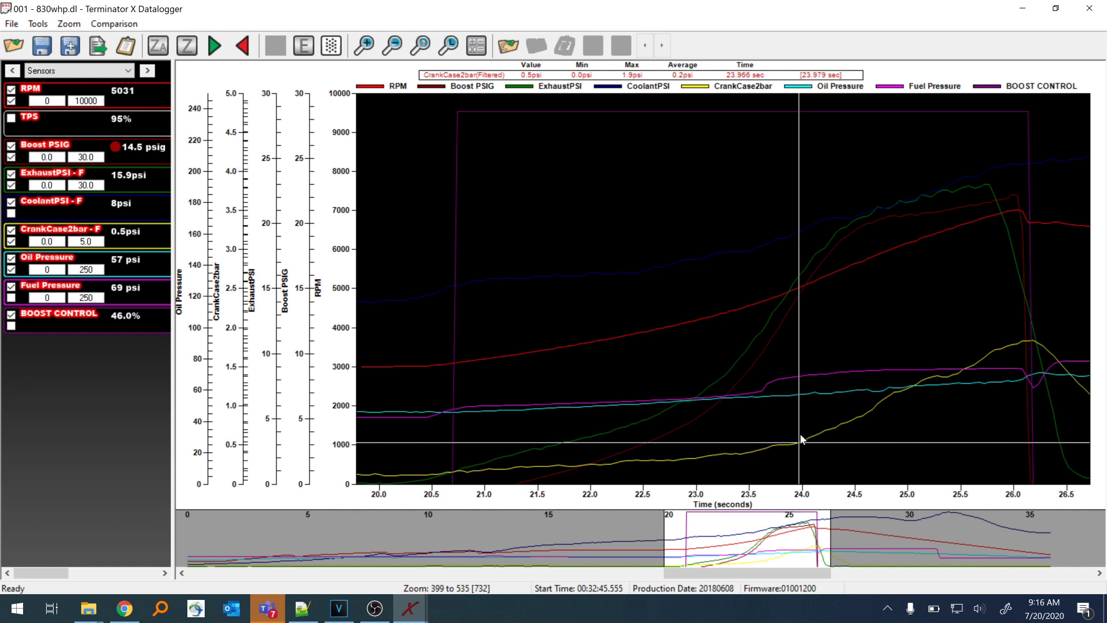
pyautogui.click(771, 429)
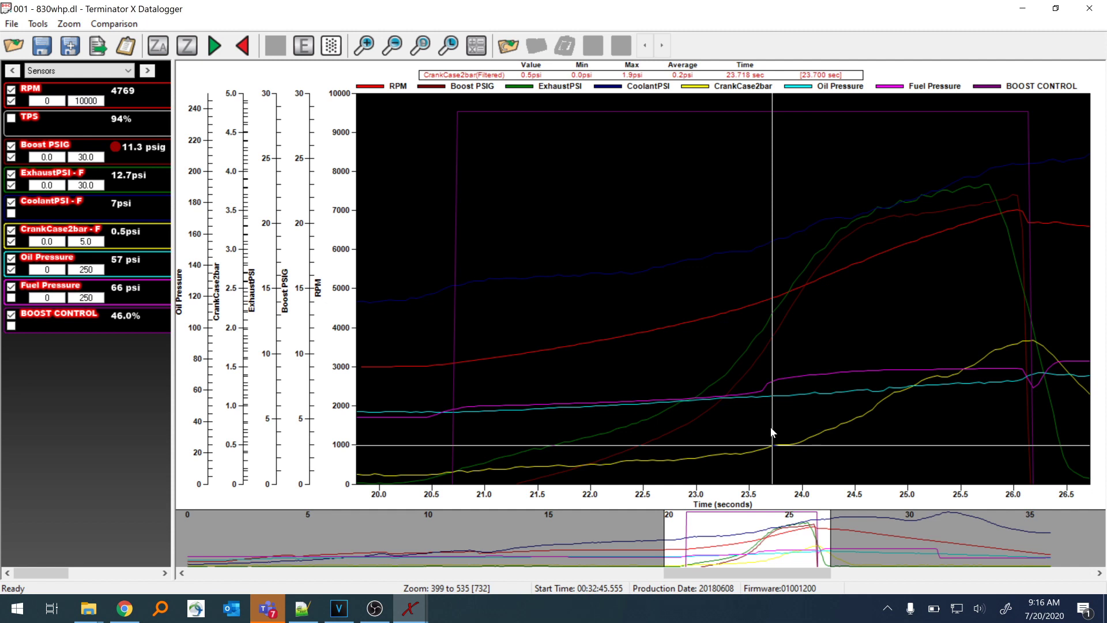
pyautogui.click(995, 407)
pyautogui.click(980, 410)
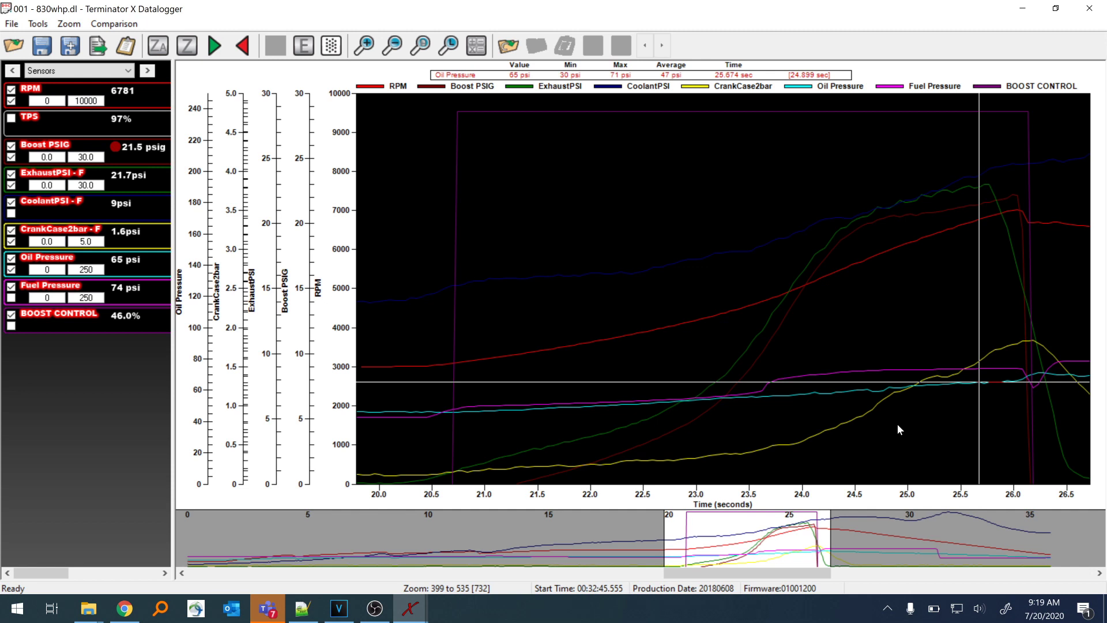
# Step: Check oil pressure at about 25.3 seconds, then switch to the 851whp log and isolate its pull from about 21.3 to 28.1 seconds
pyautogui.click(937, 424)
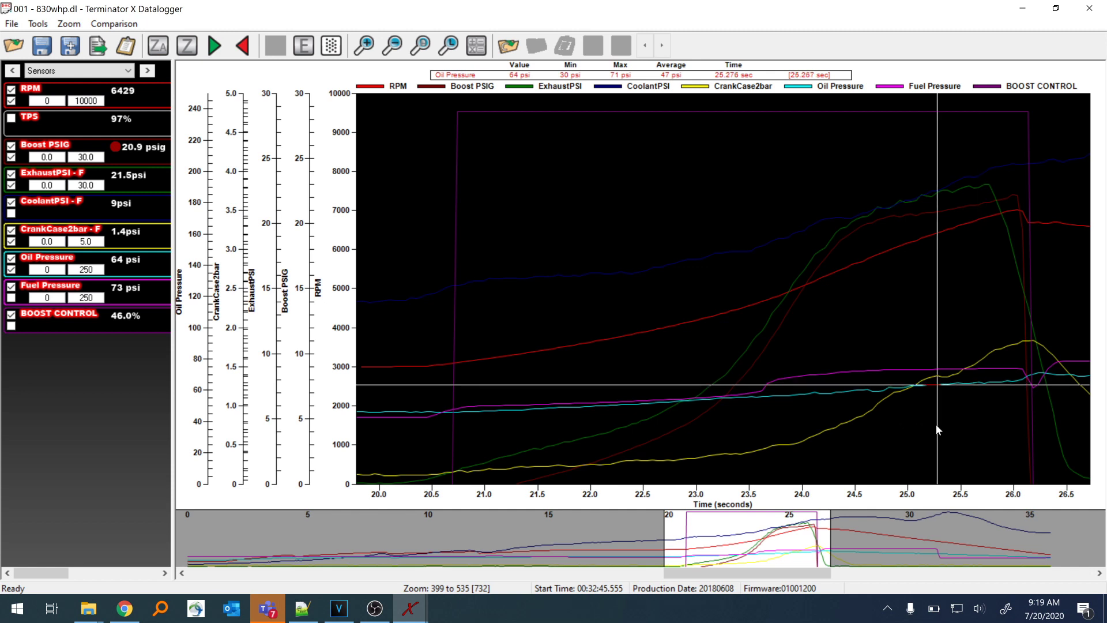
pyautogui.click(1098, 5)
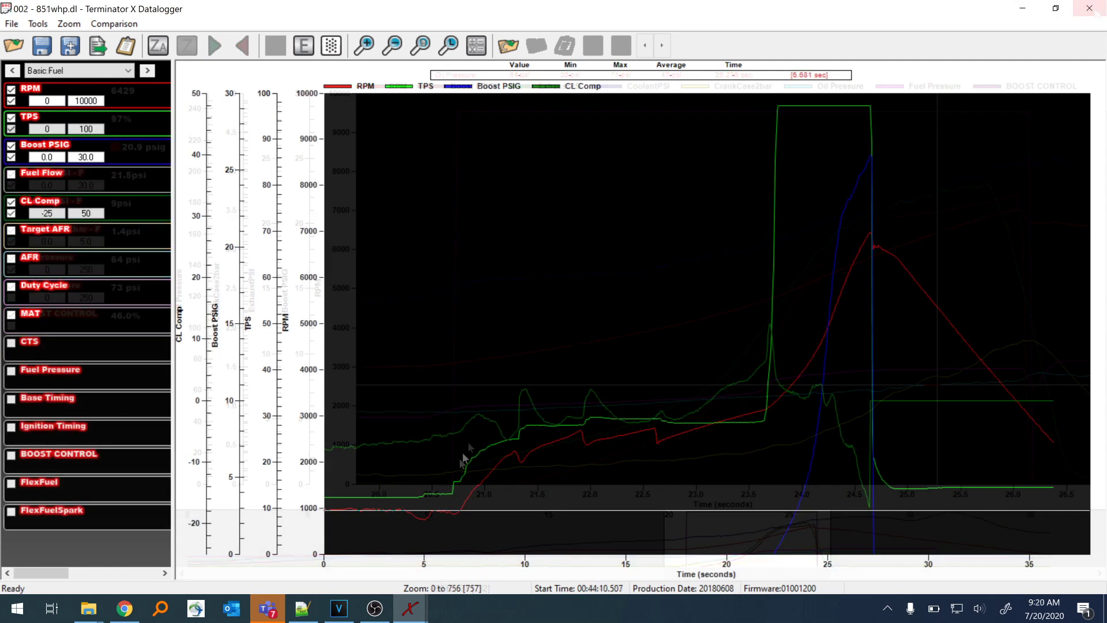
pyautogui.moveTo(752, 400); pyautogui.dragTo(890, 394)
# Step: Read the Basic Fuel channels along the 851whp pull from about 22.8 to 27.1 seconds, then recheck them at about 26.9 seconds
pyautogui.click(494, 228)
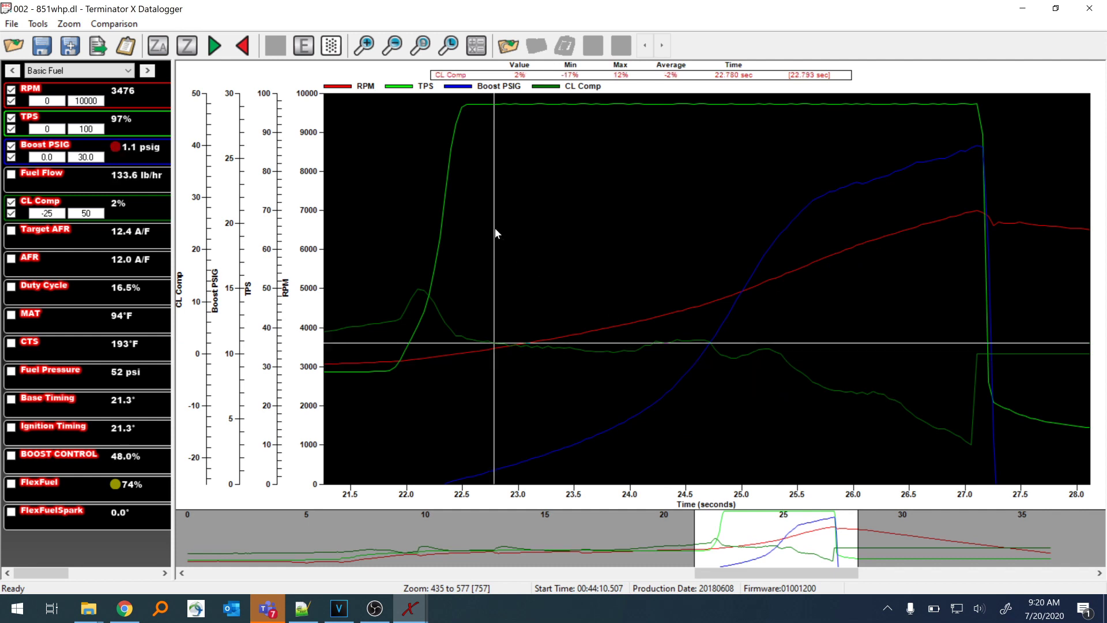
pyautogui.click(602, 228)
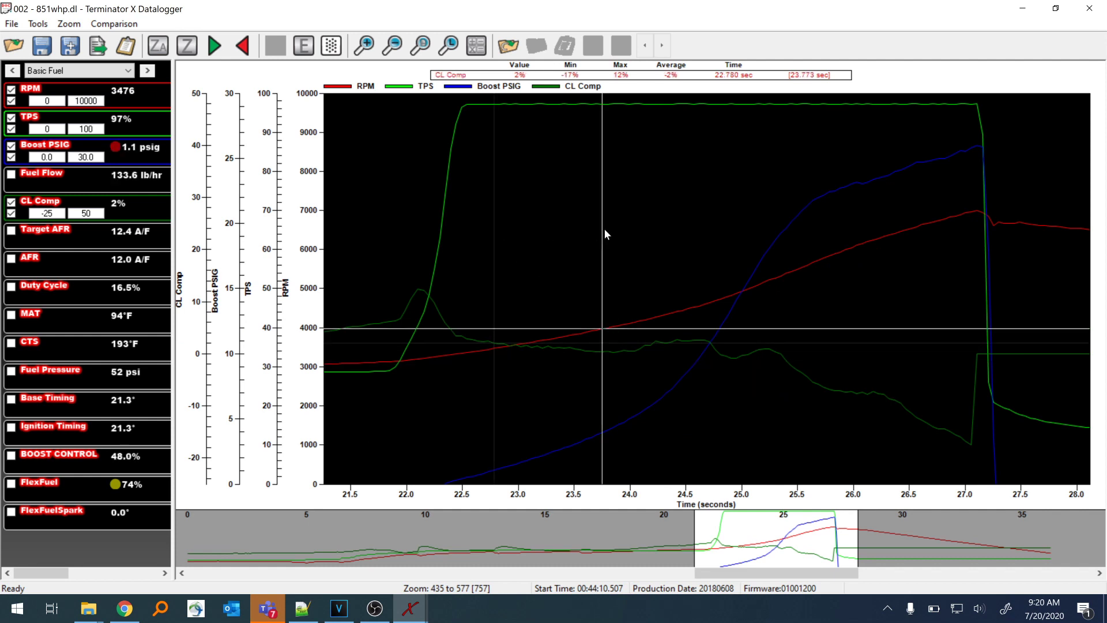
pyautogui.click(820, 225)
pyautogui.click(840, 226)
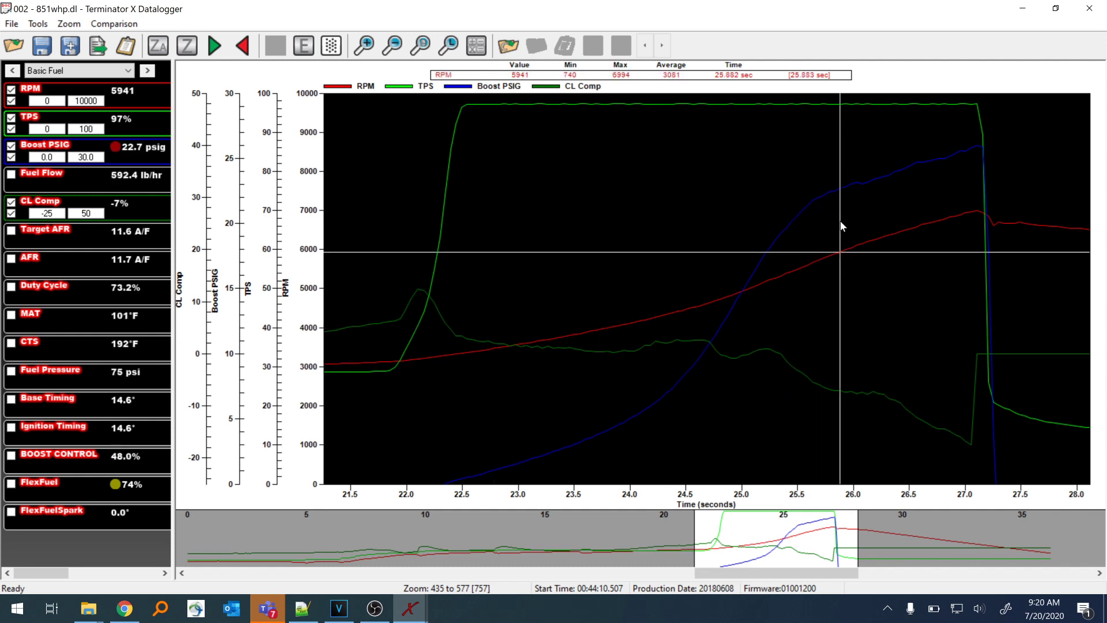
pyautogui.click(880, 223)
pyautogui.click(901, 219)
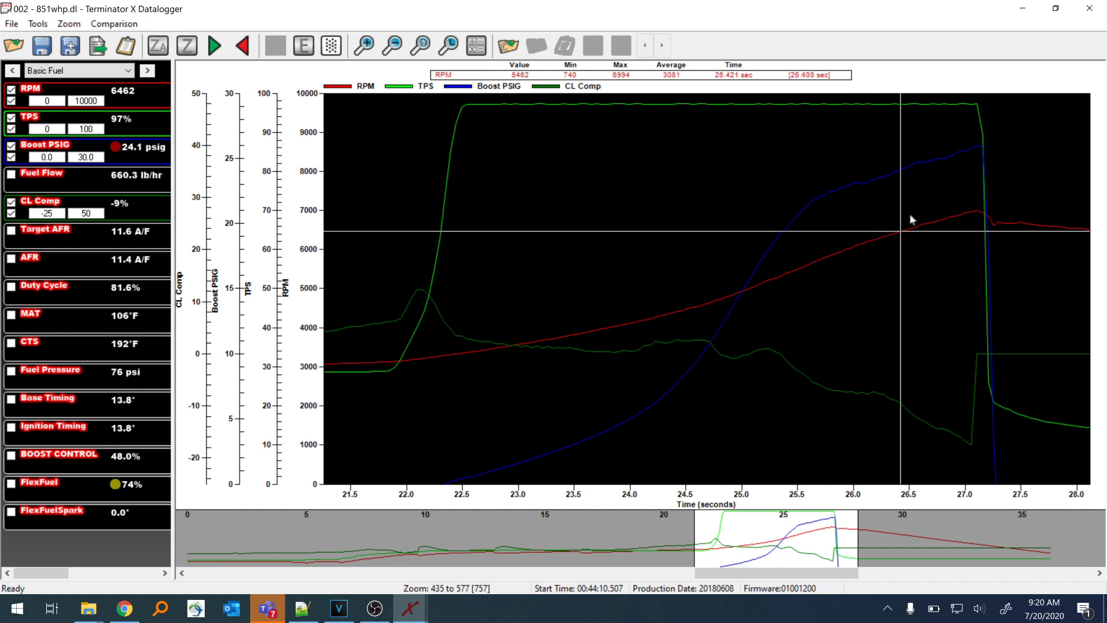
pyautogui.click(937, 192)
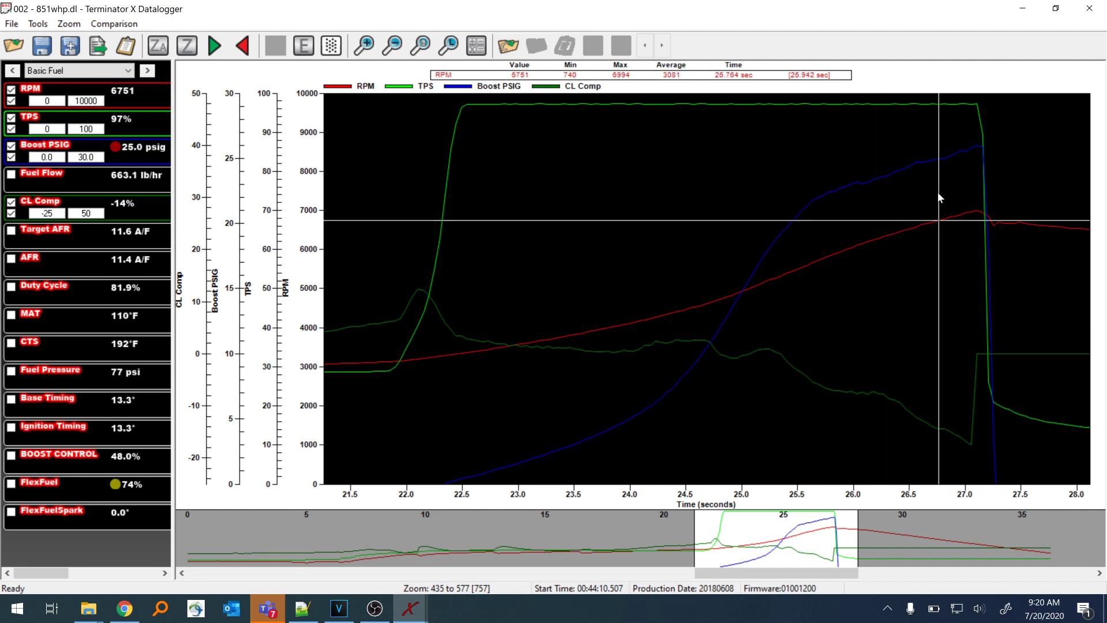
pyautogui.click(977, 185)
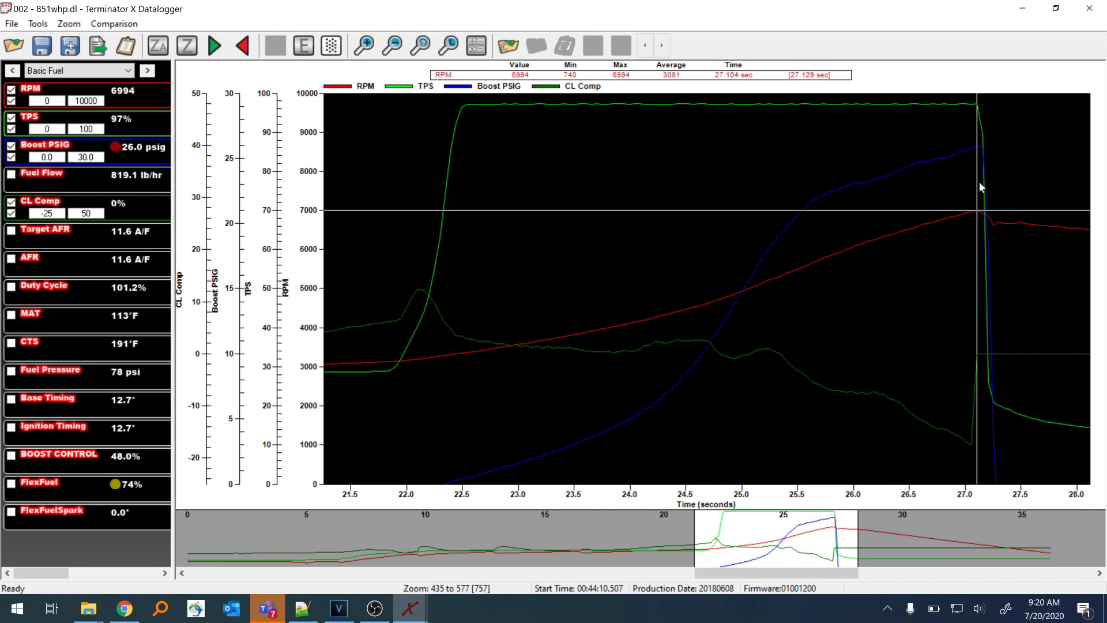
pyautogui.click(956, 185)
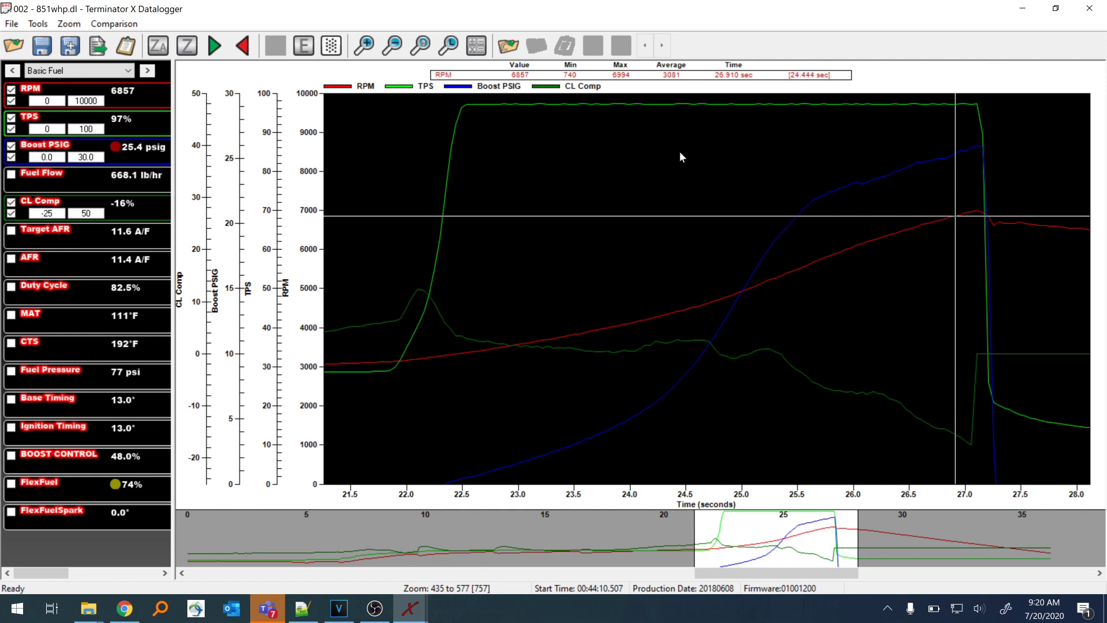
# Step: Examine the boost curve where its climb slows, between about 25.7 and 26.1 seconds
pyautogui.click(863, 157)
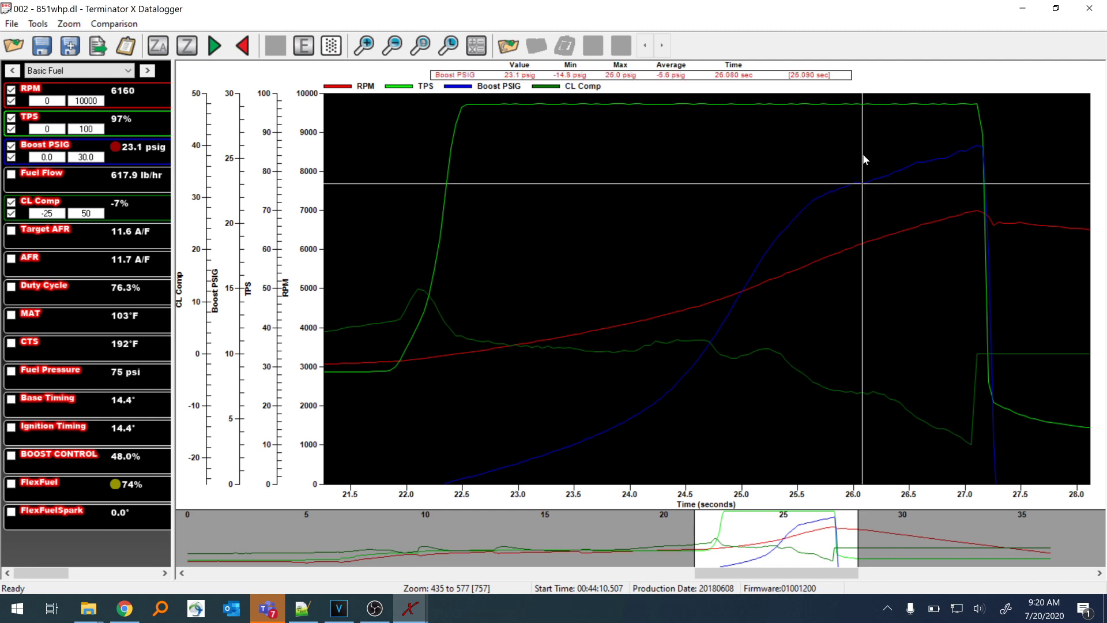
pyautogui.click(851, 153)
pyautogui.click(824, 154)
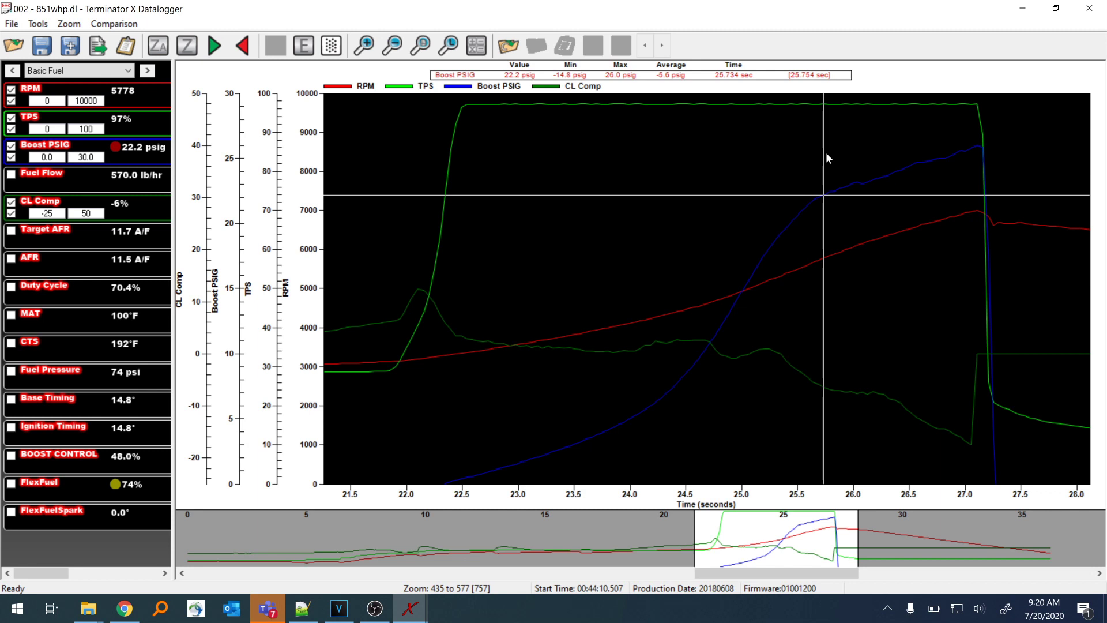
pyautogui.click(812, 157)
pyautogui.click(839, 154)
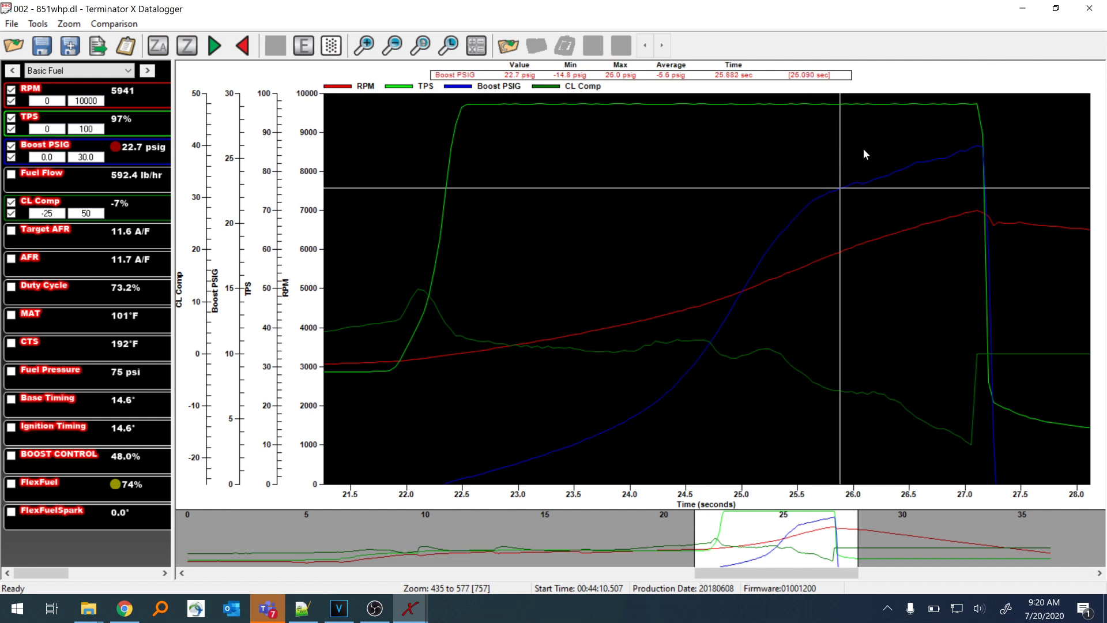
# Step: Follow the boost curve toward the end of the pull, from about 26.3 to 27.0 seconds
pyautogui.click(883, 154)
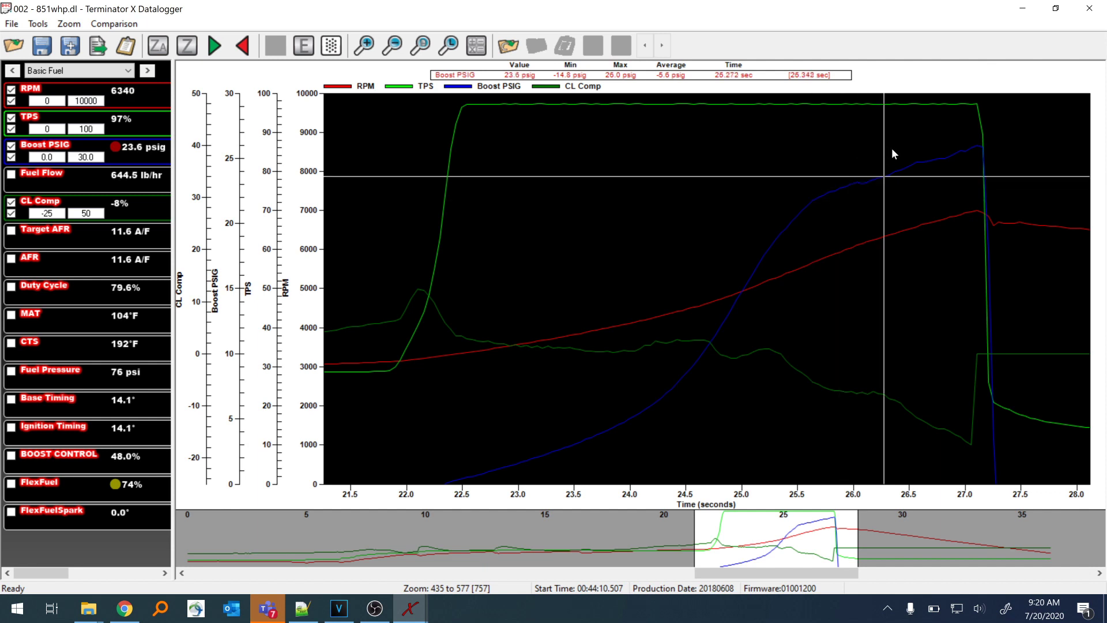
pyautogui.click(911, 144)
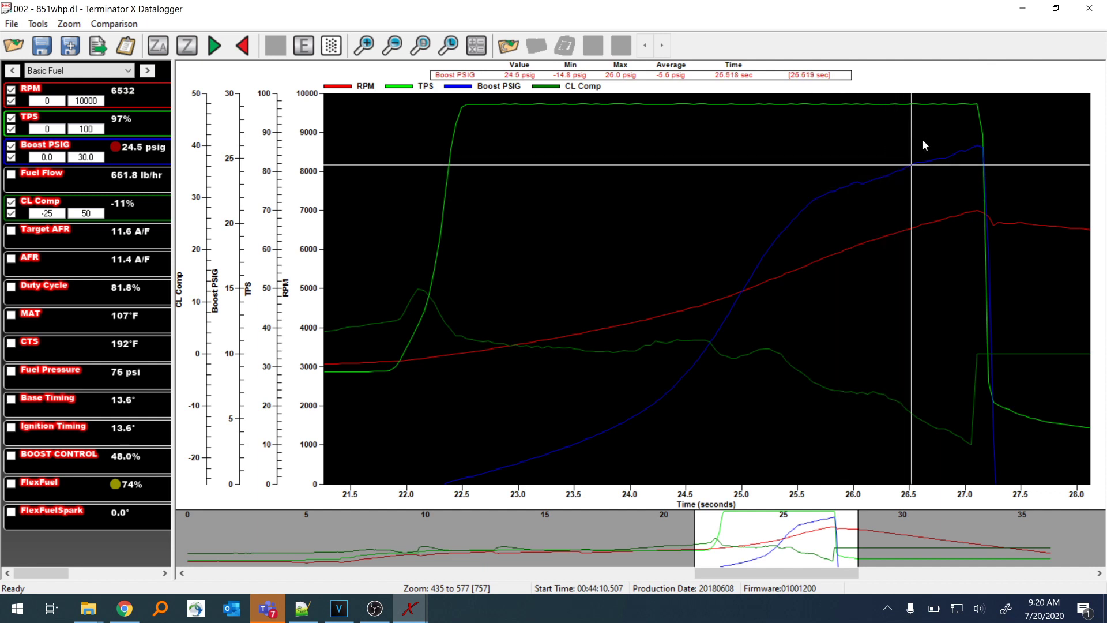
pyautogui.click(922, 143)
pyautogui.click(943, 137)
pyautogui.click(960, 129)
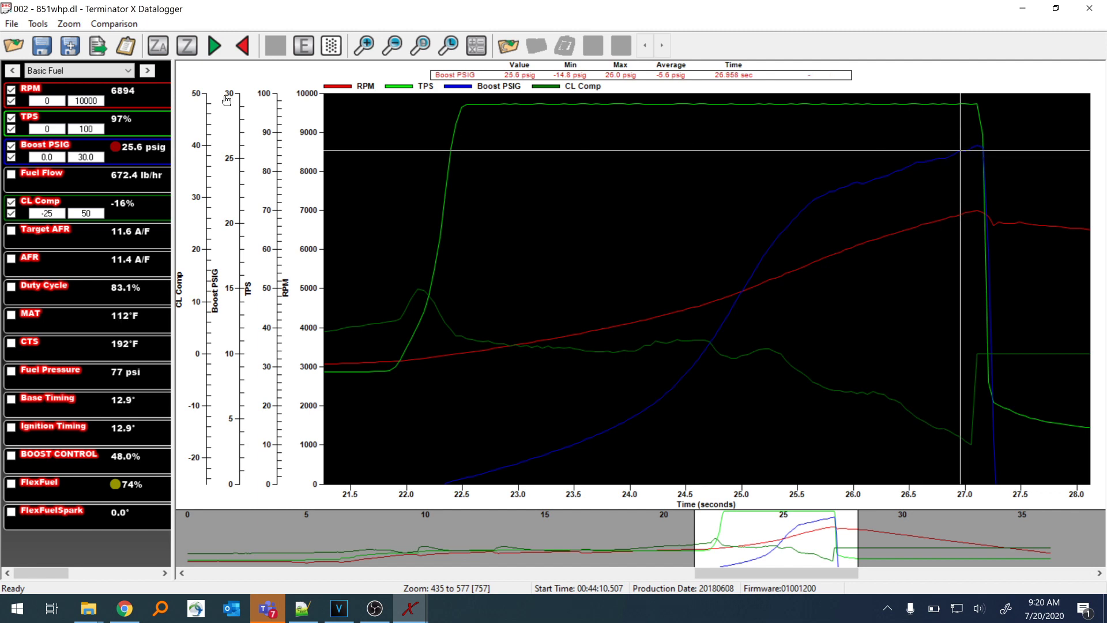
# Step: Show the Sensors view and inspect its pressure channels from about 25.8 to 26.9 seconds
pyautogui.click(126, 71)
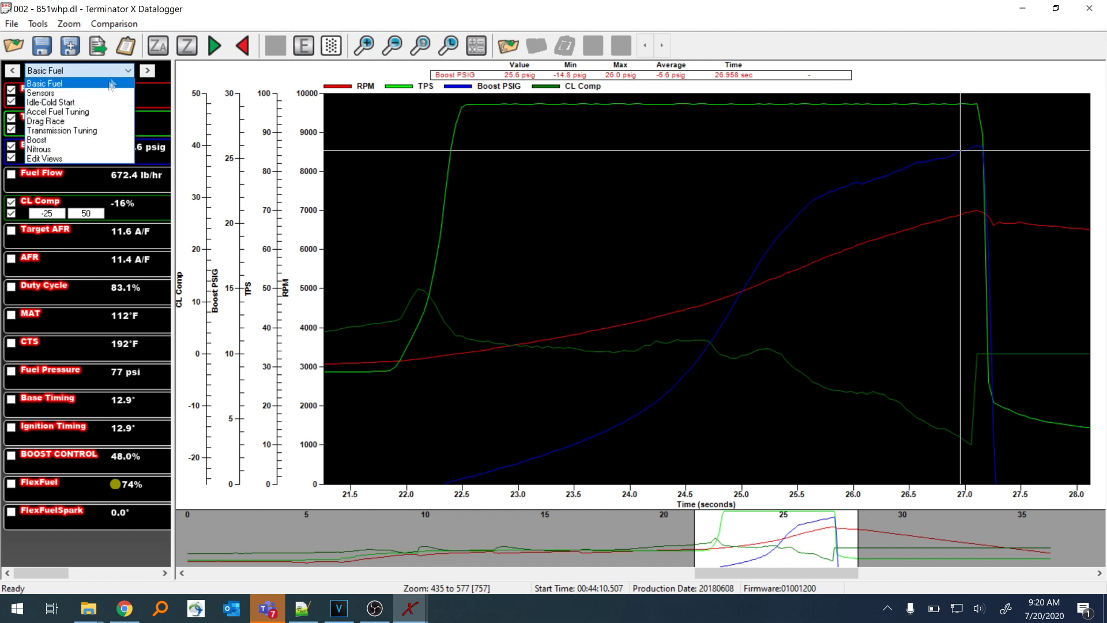
pyautogui.click(94, 96)
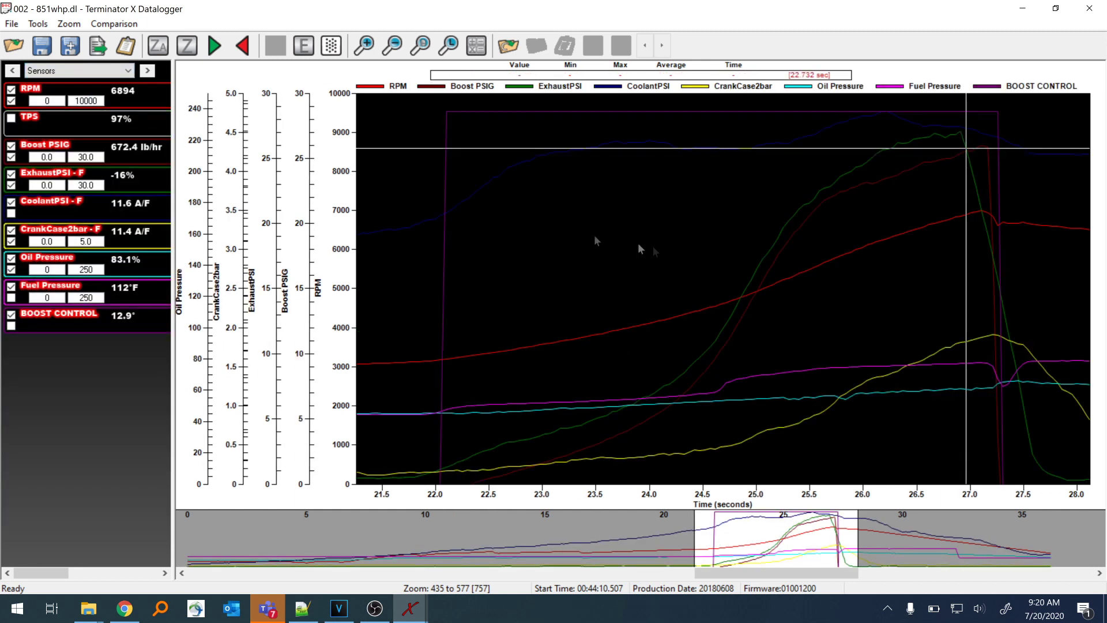
pyautogui.click(841, 268)
pyautogui.click(874, 262)
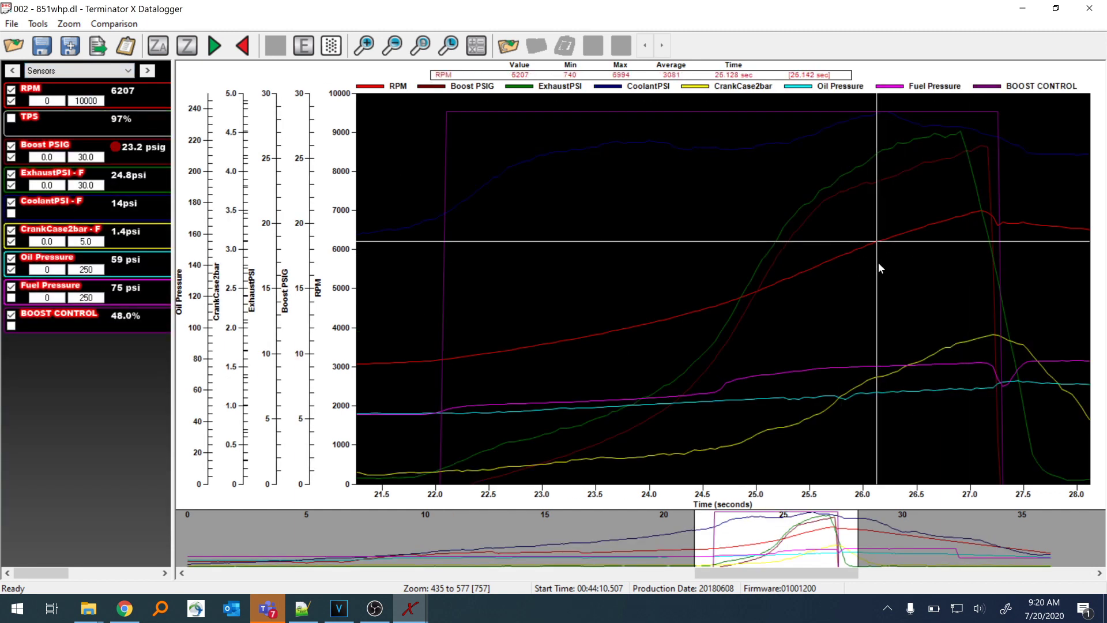
pyautogui.click(936, 226)
pyautogui.click(959, 202)
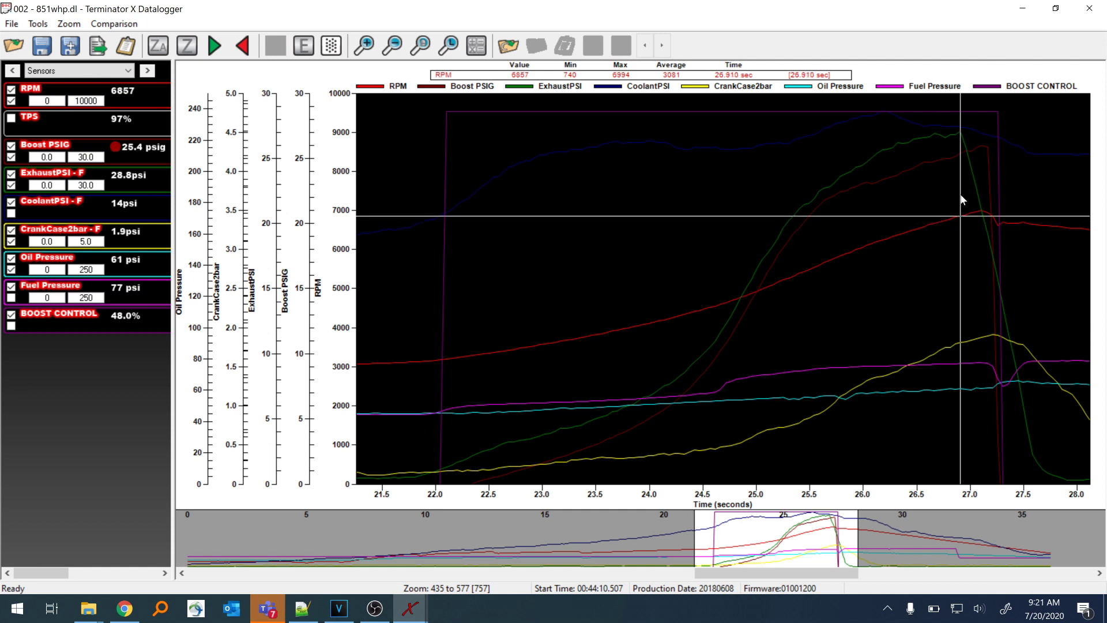
# Step: Compare exhaust pressure with boost near the end of the pull, between about 26.7 and 26.9 seconds
pyautogui.click(955, 196)
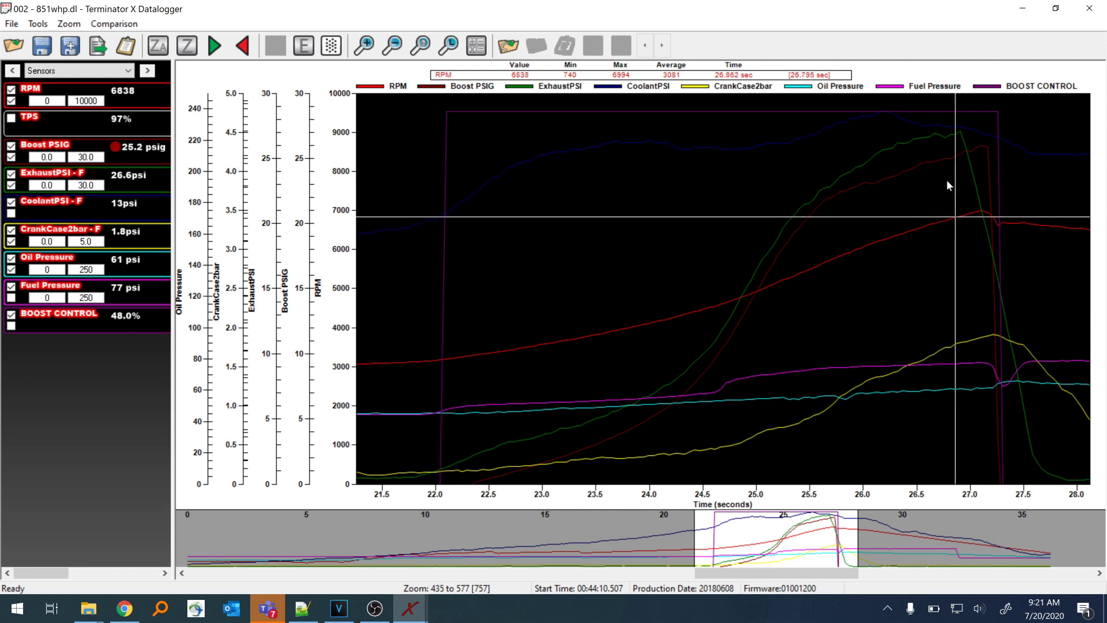
pyautogui.click(947, 182)
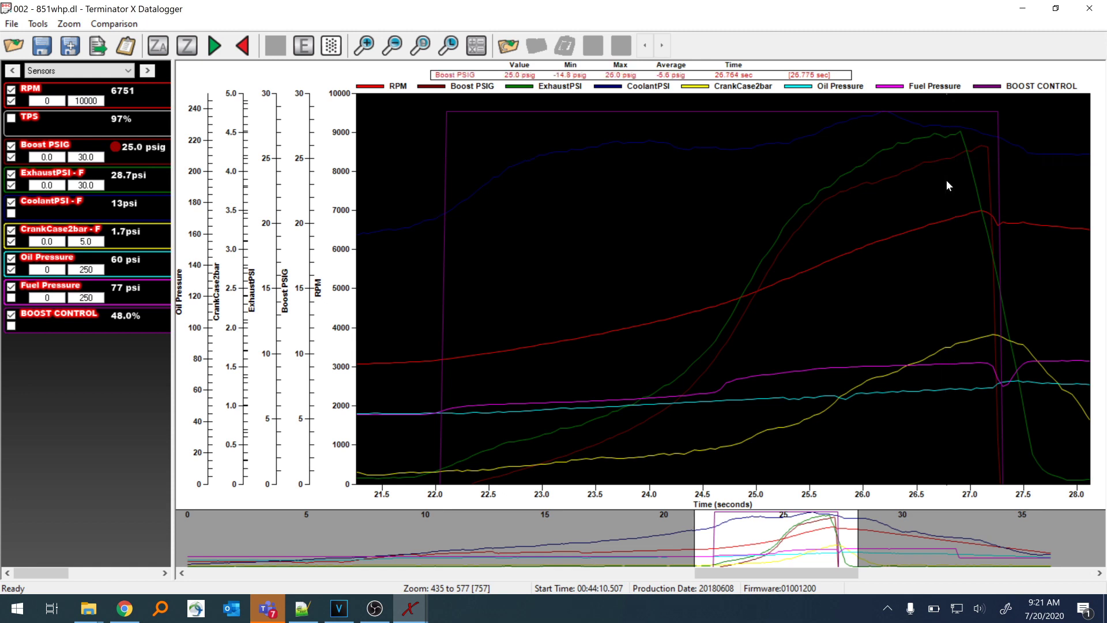
pyautogui.click(944, 184)
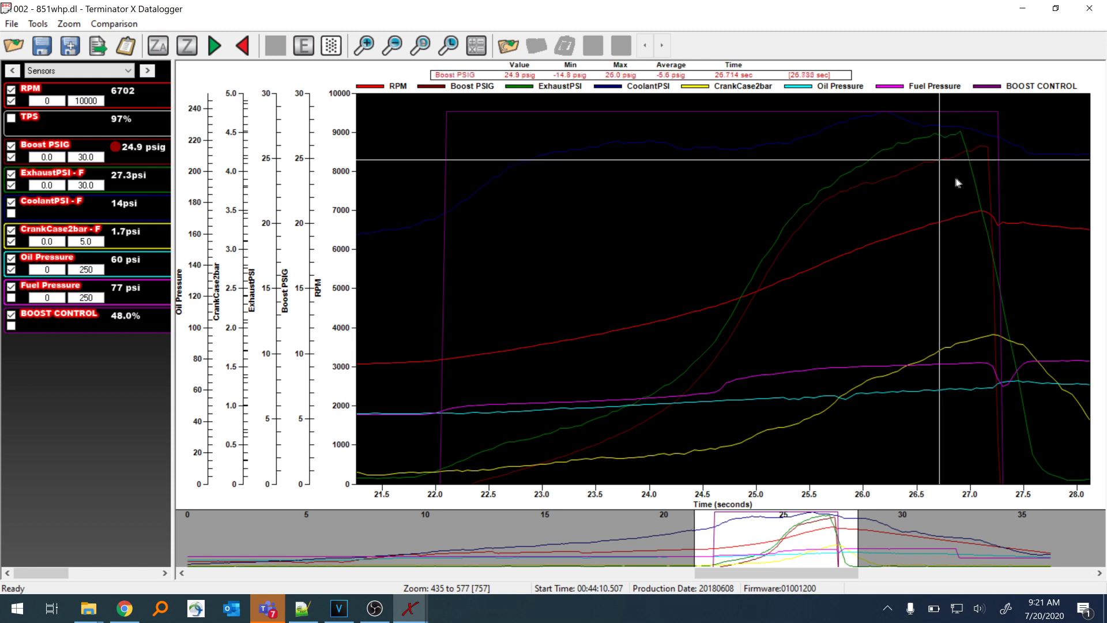
pyautogui.click(955, 181)
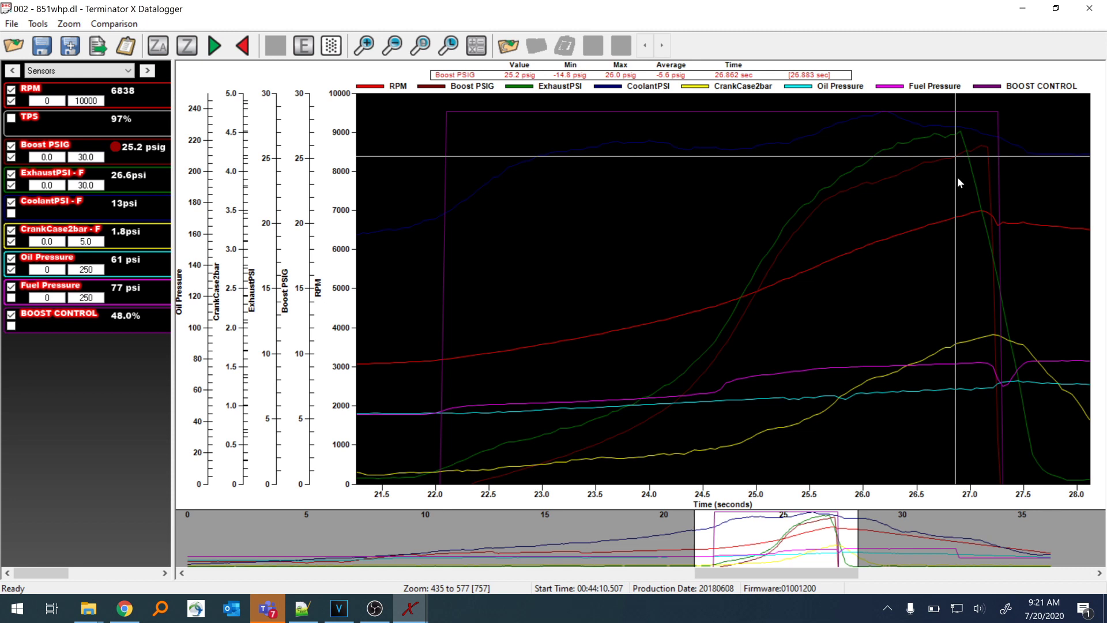